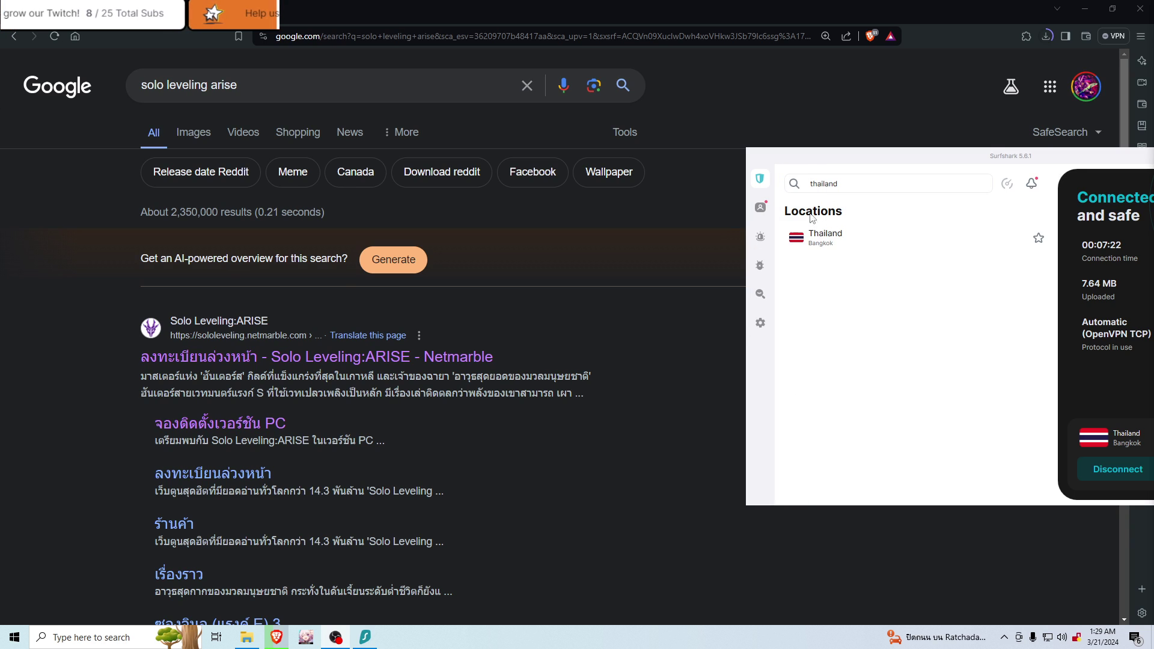
Step: Move the Surfshark VPN window aside and scroll to the official Solo Leveling:Arise site result
left_click(848, 149)
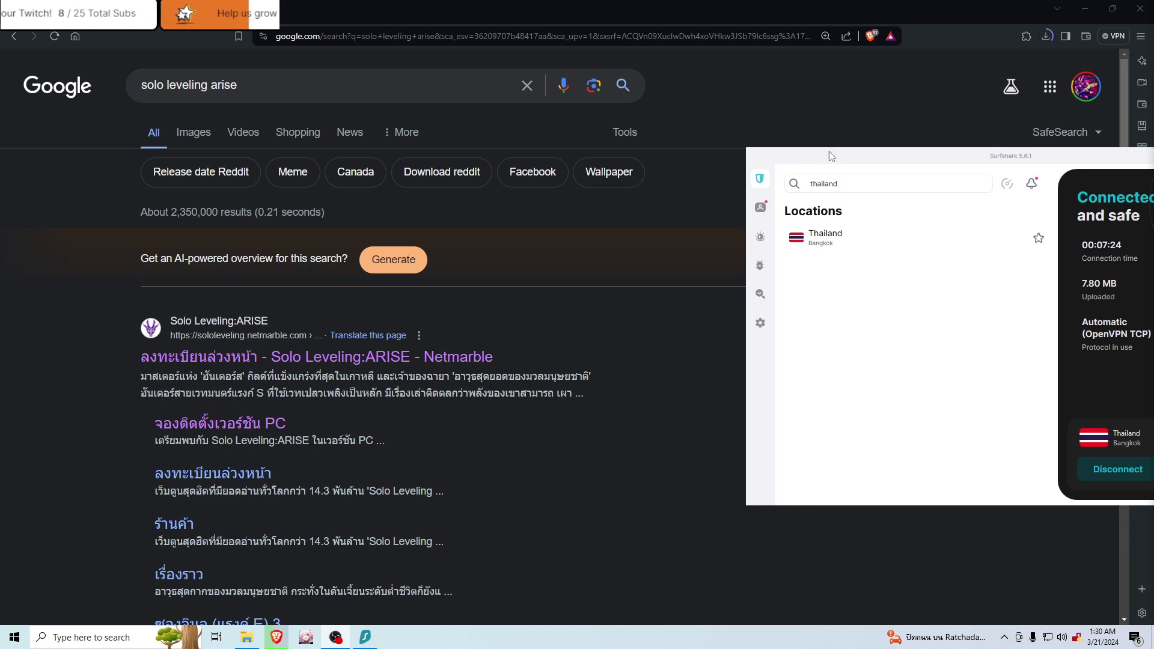
key("alt+Tab")
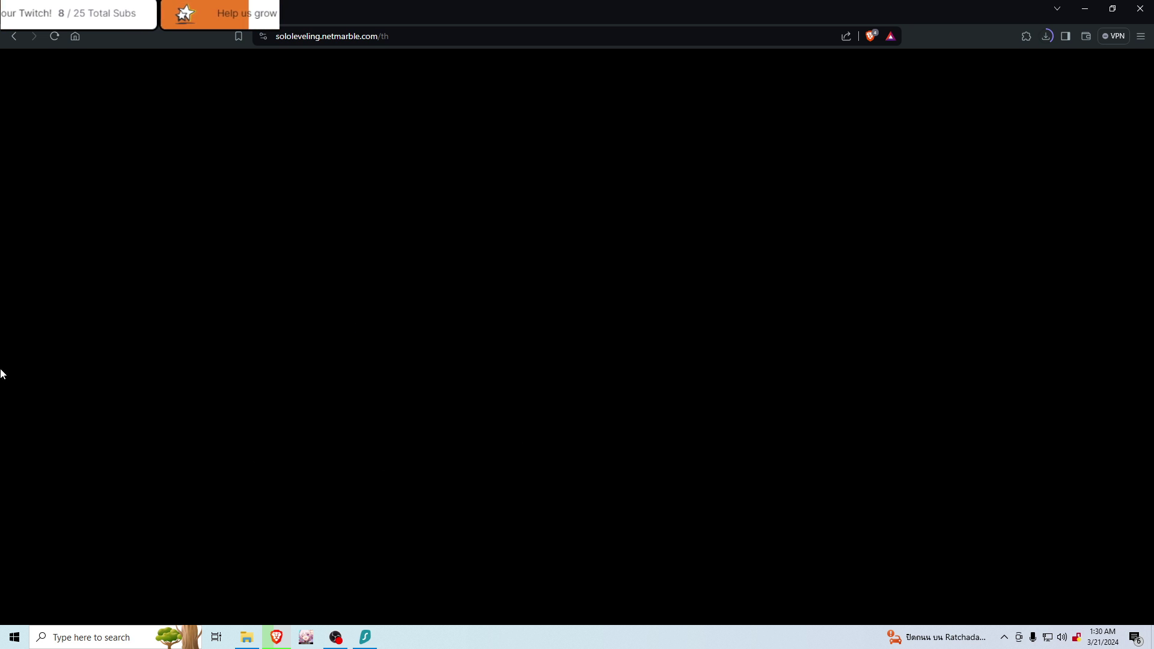
scroll(492, 447, "down", 1)
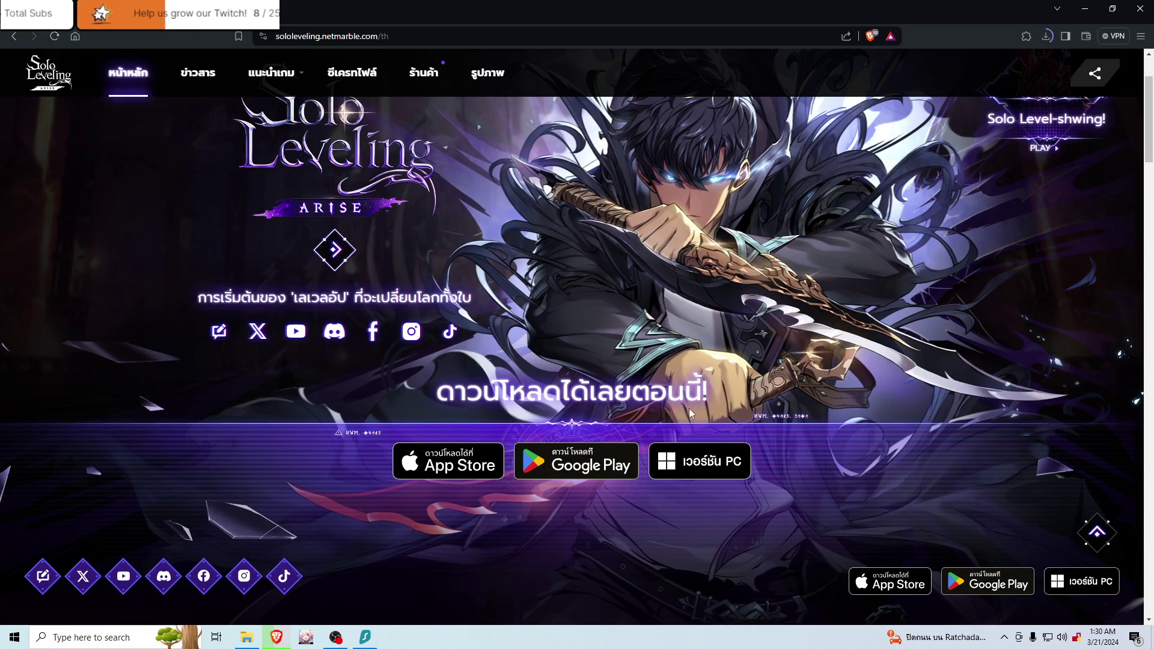
Step: Open the PC version page of the Solo Leveling:Arise site and look it over
left_click(709, 463)
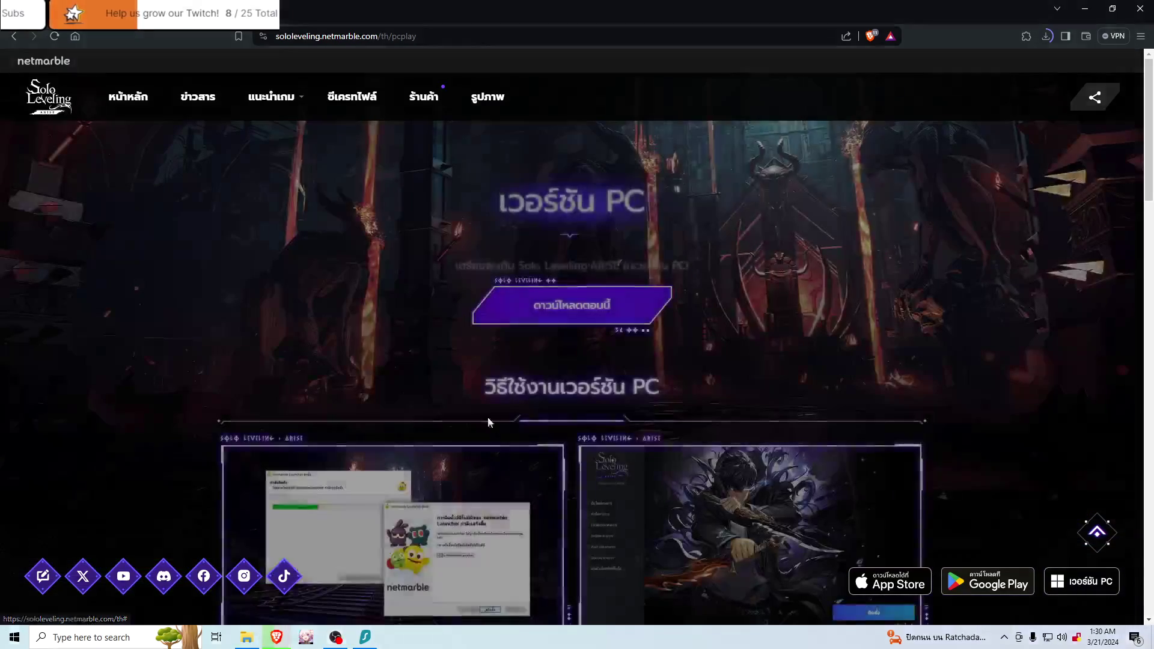
scroll(578, 370, "down", 2)
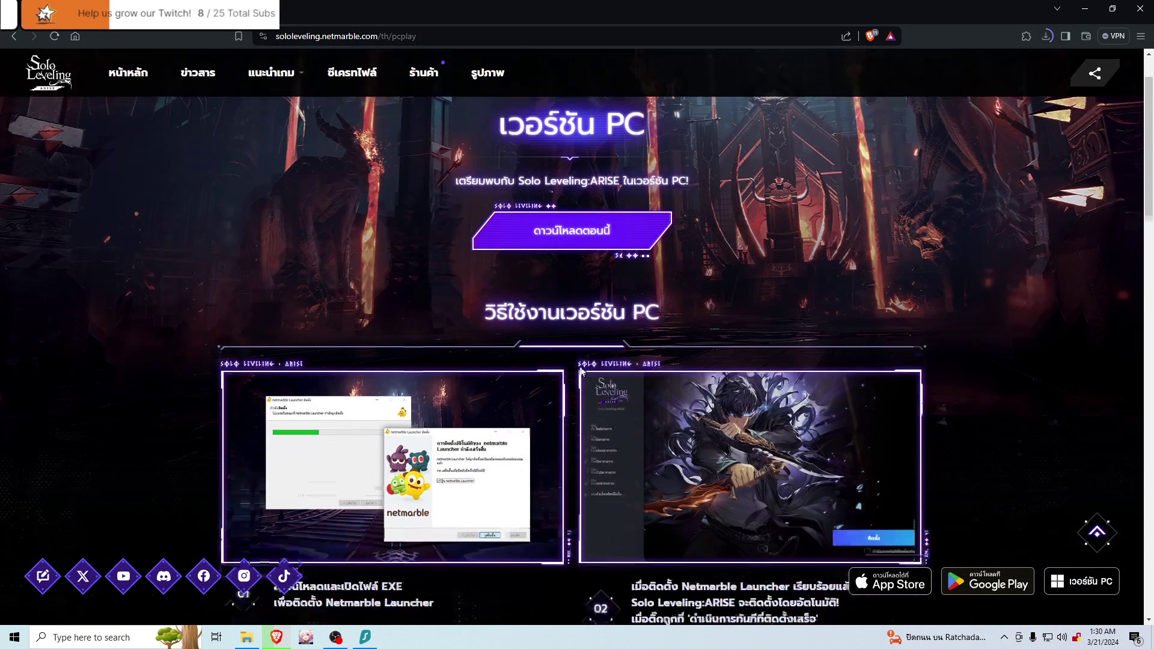
scroll(581, 370, "down", 4)
scroll(565, 360, "up", 3)
scroll(541, 311, "up", 1)
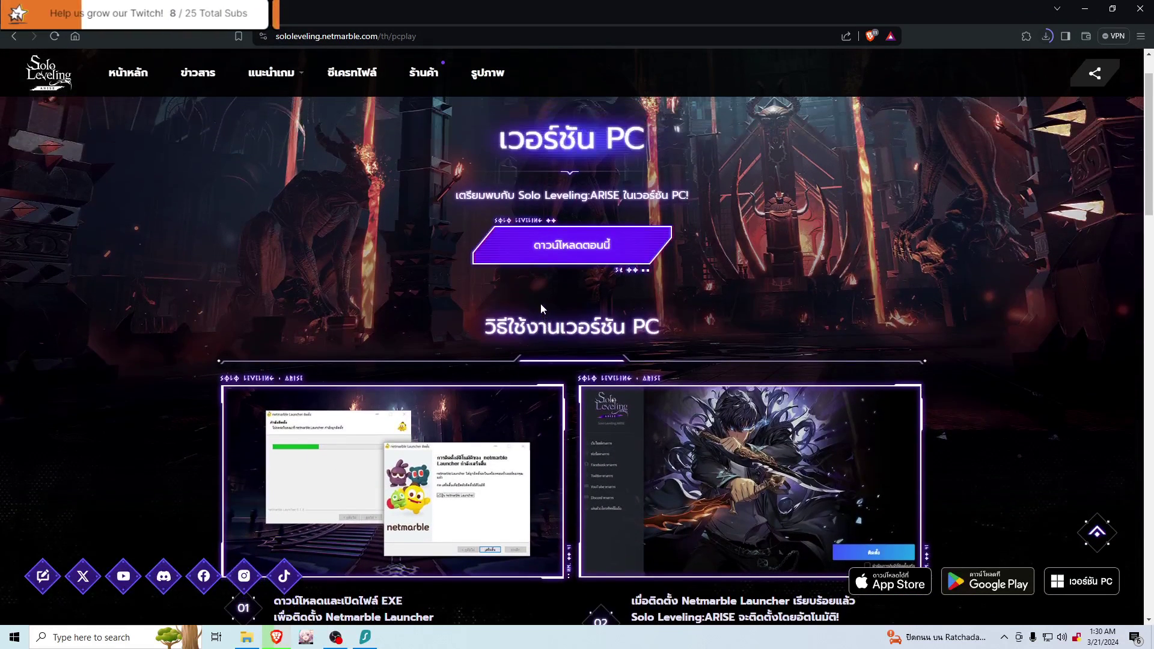
scroll(539, 310, "up", 1)
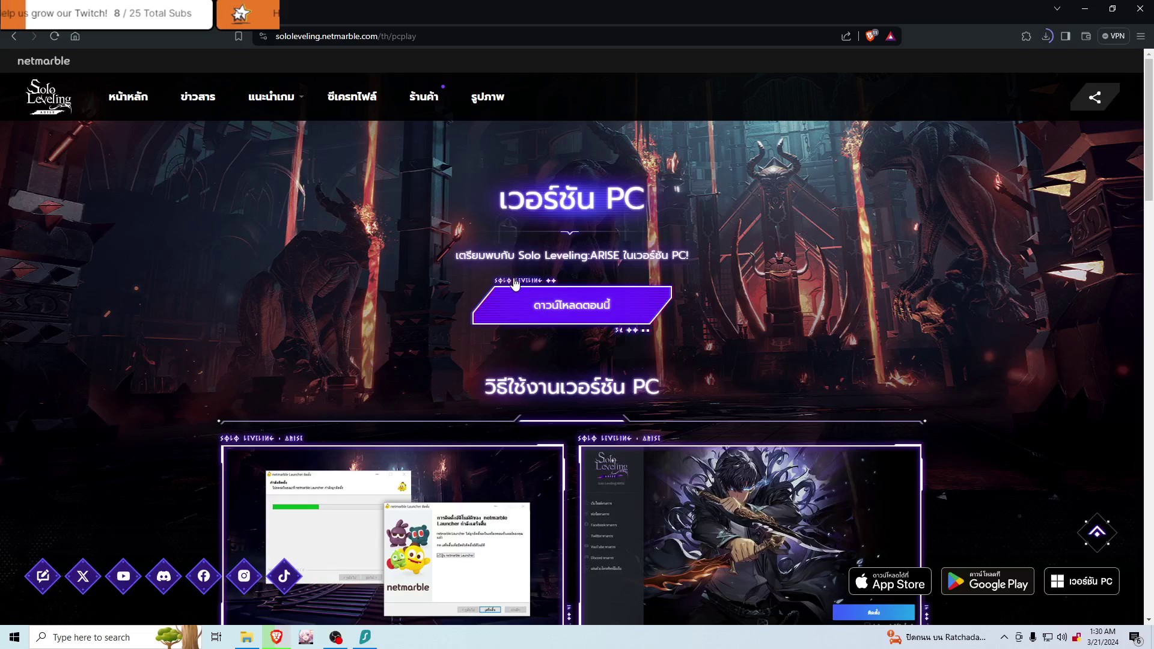
Step: Download the PC installer with Download Now and read the 'How to use PC version' steps
left_click(558, 304)
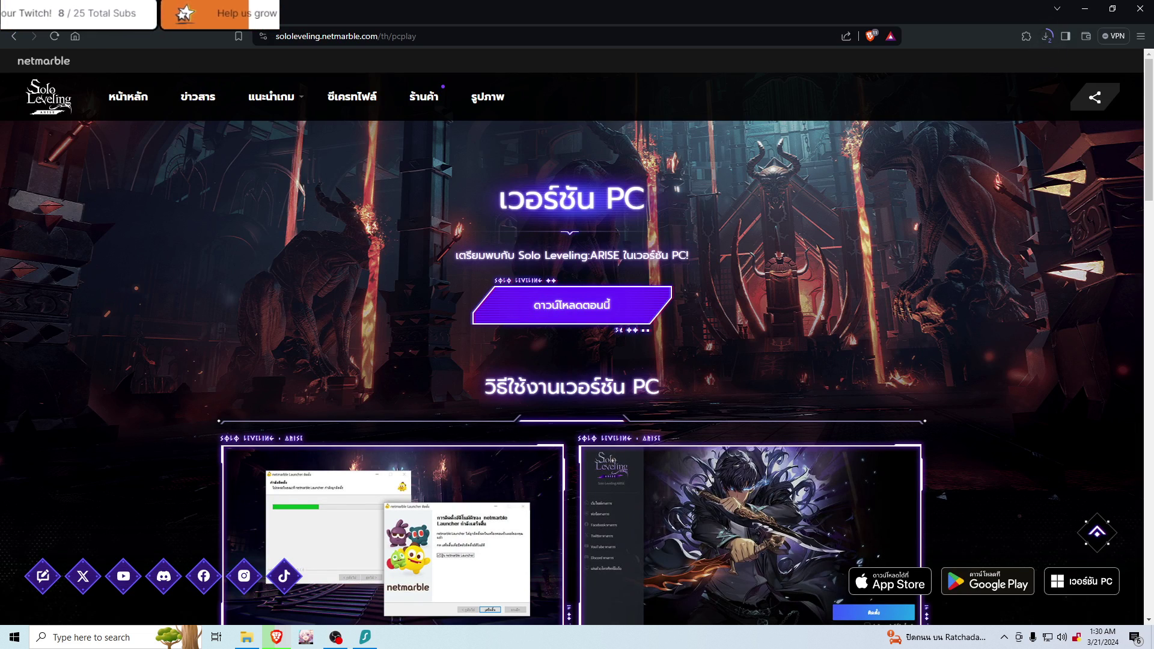
scroll(577, 337, "down", 4)
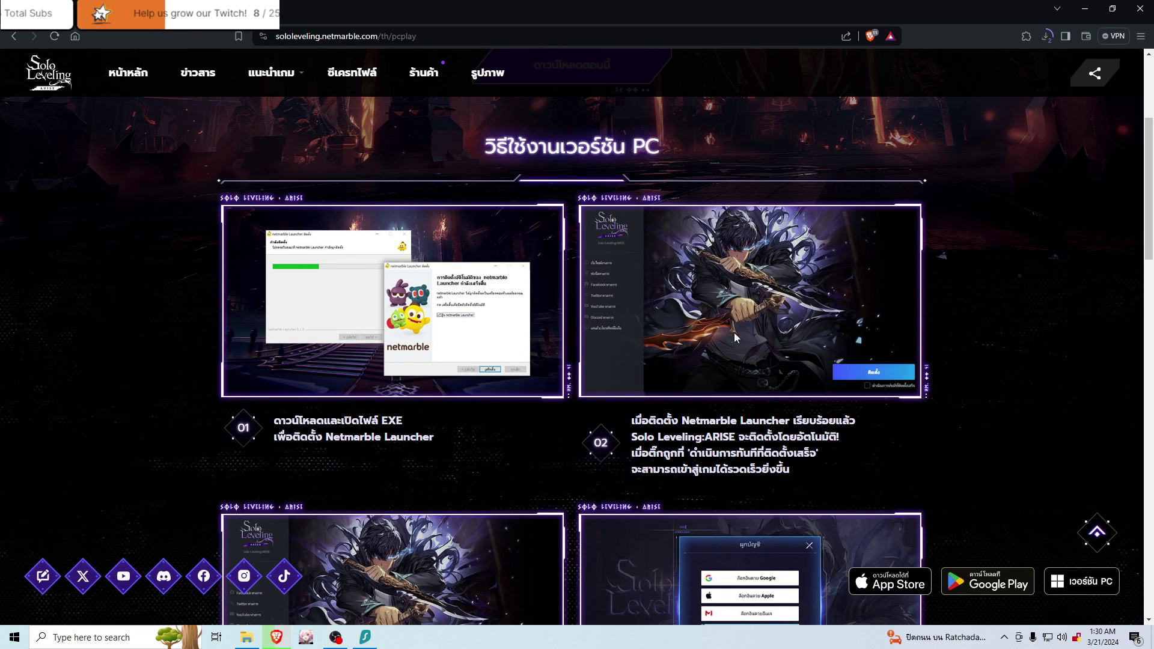
scroll(717, 409, "down", 4)
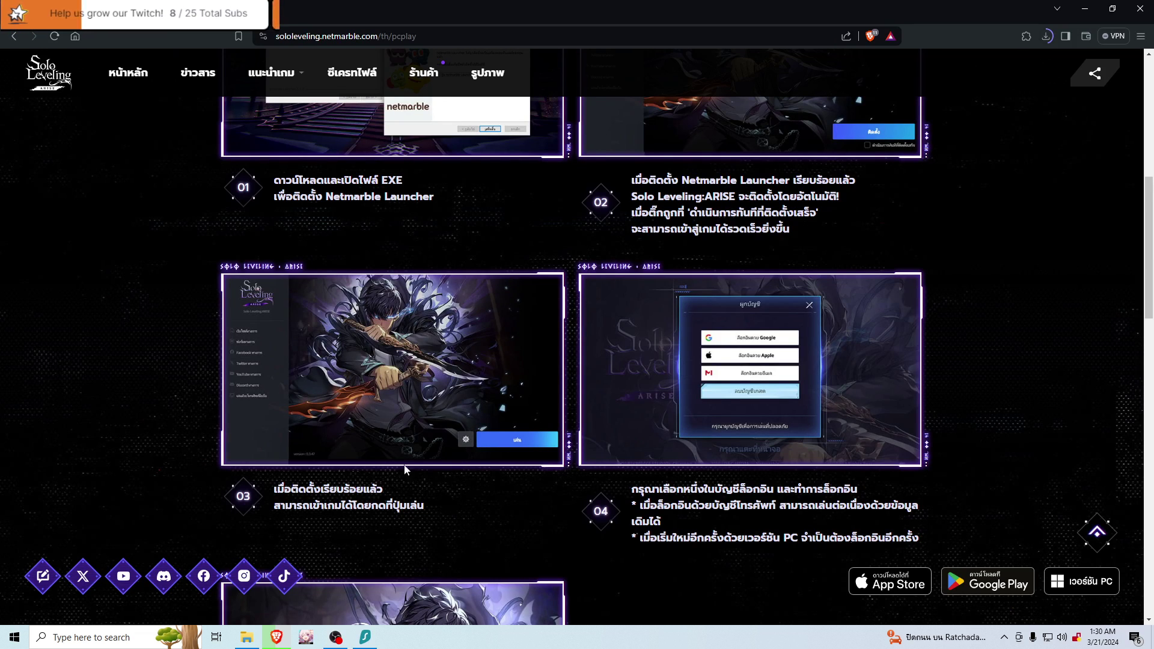
scroll(763, 475, "down", 4)
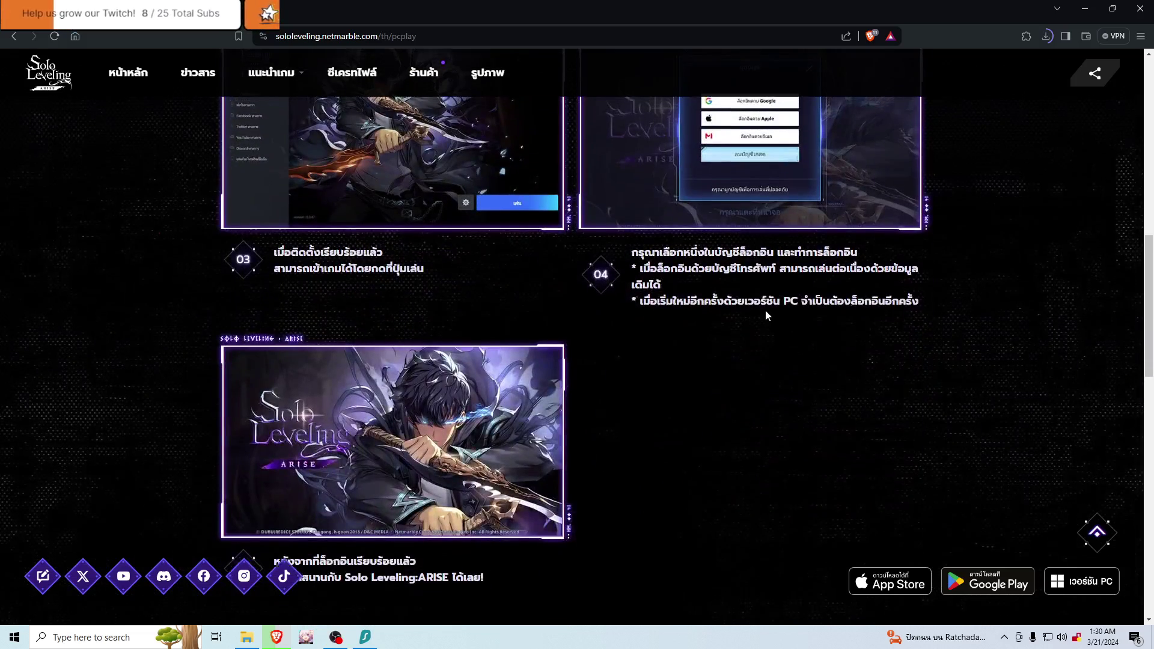
scroll(766, 316, "up", 6)
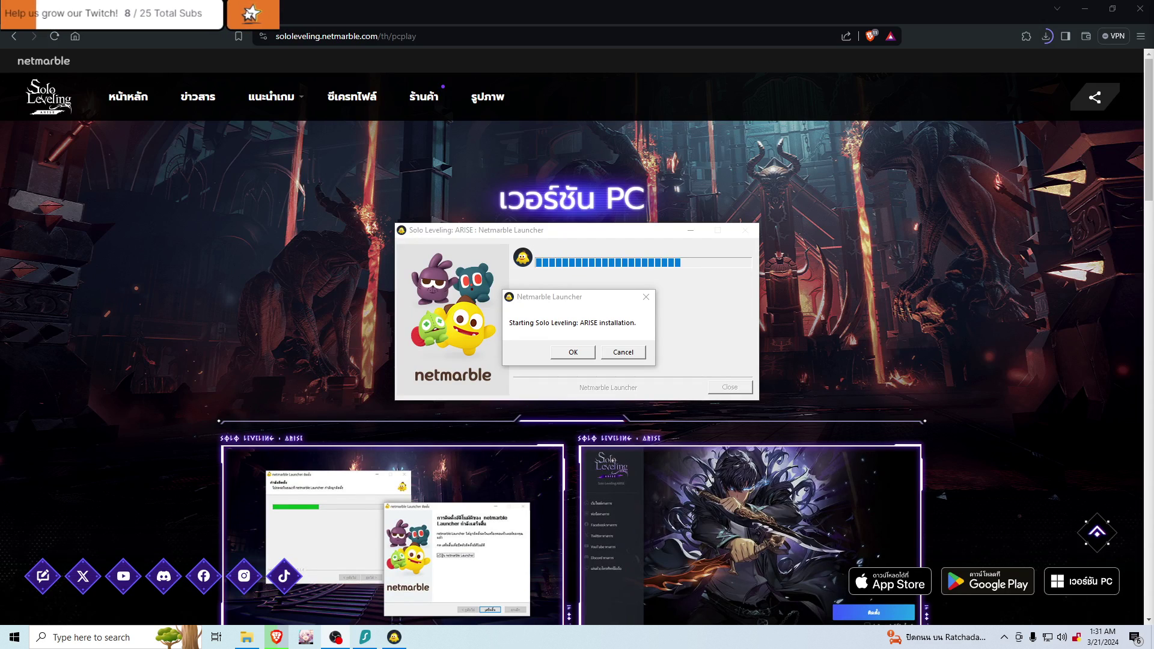
Step: Confirm the Solo Leveling: ARISE installation in Netmarble Launcher and return to the browser
left_click(565, 355)
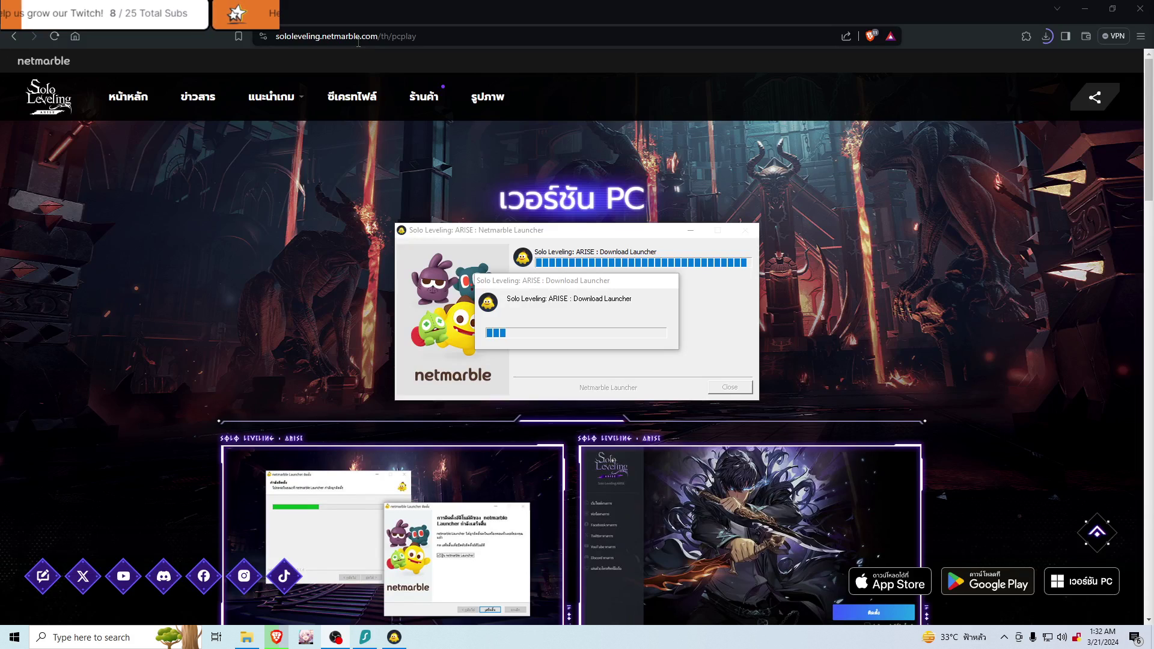
double_click(390, 33)
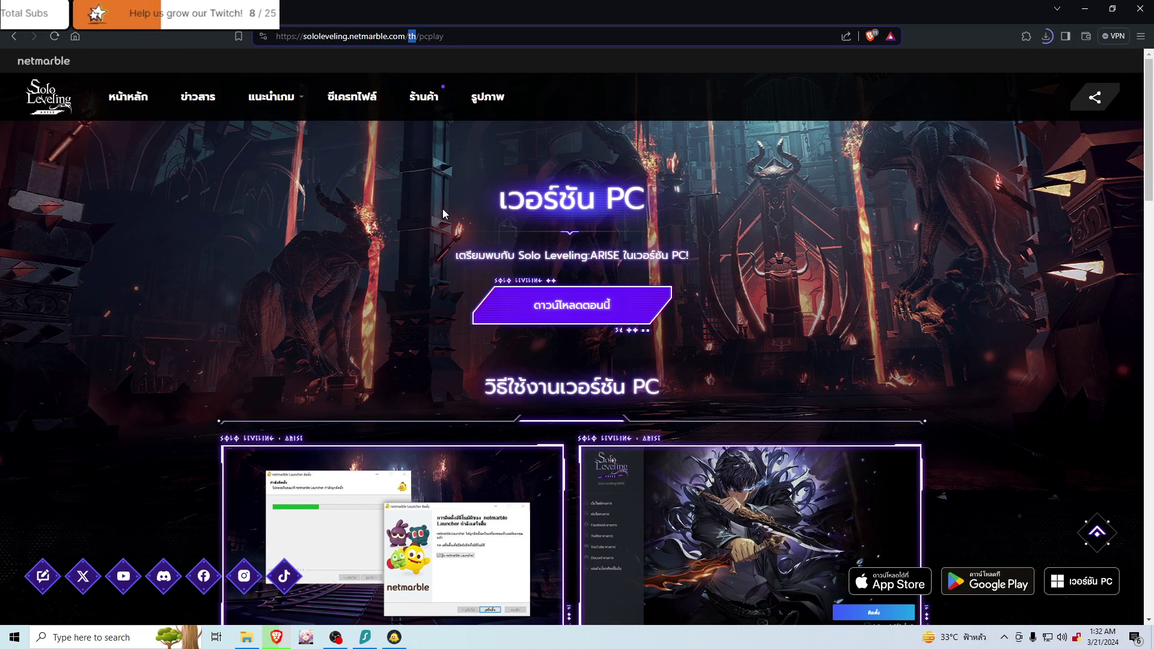
left_click(385, 37)
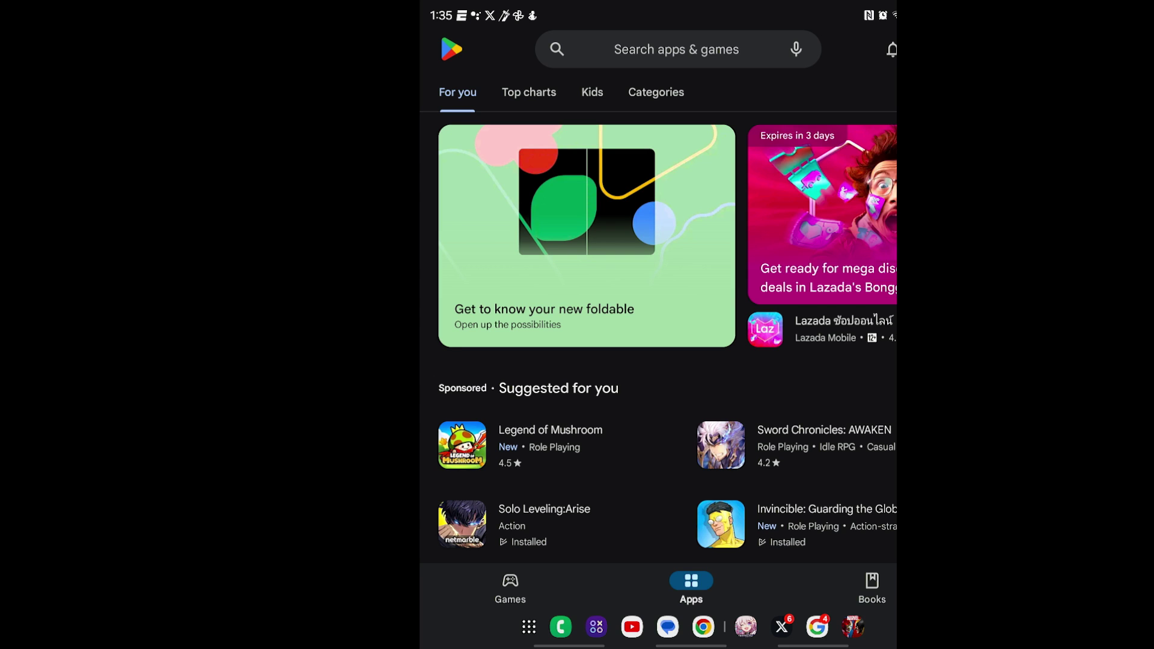
Step: Glance at the Google account menu, then close it
left_click(896, 49)
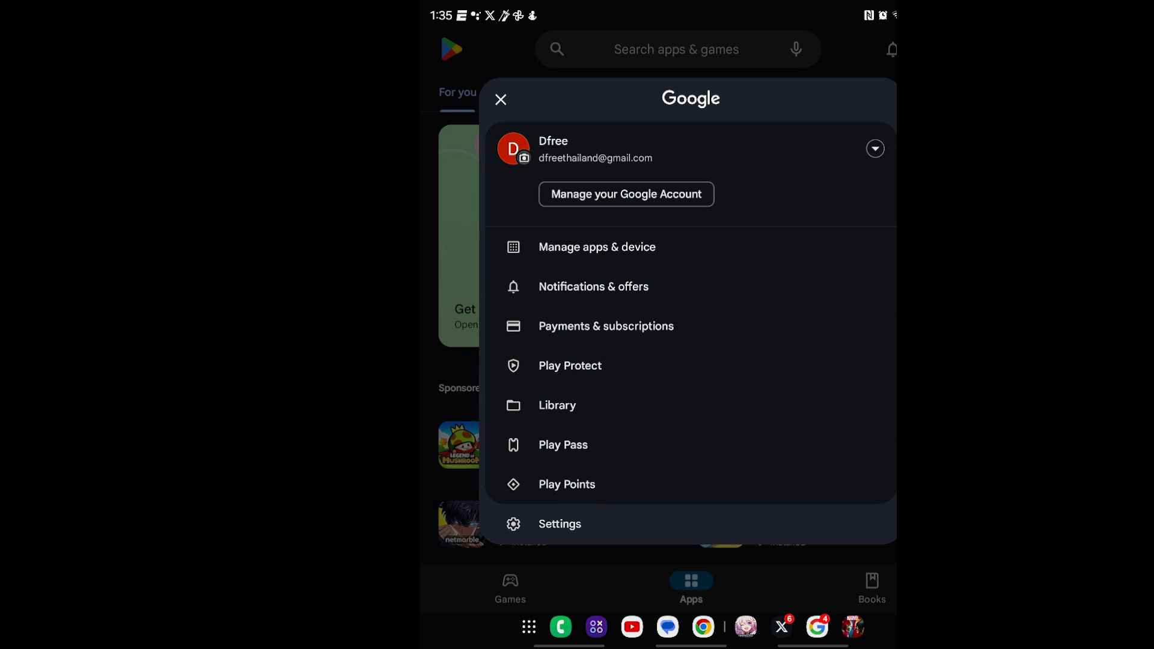
scroll(691, 324, "down", 2)
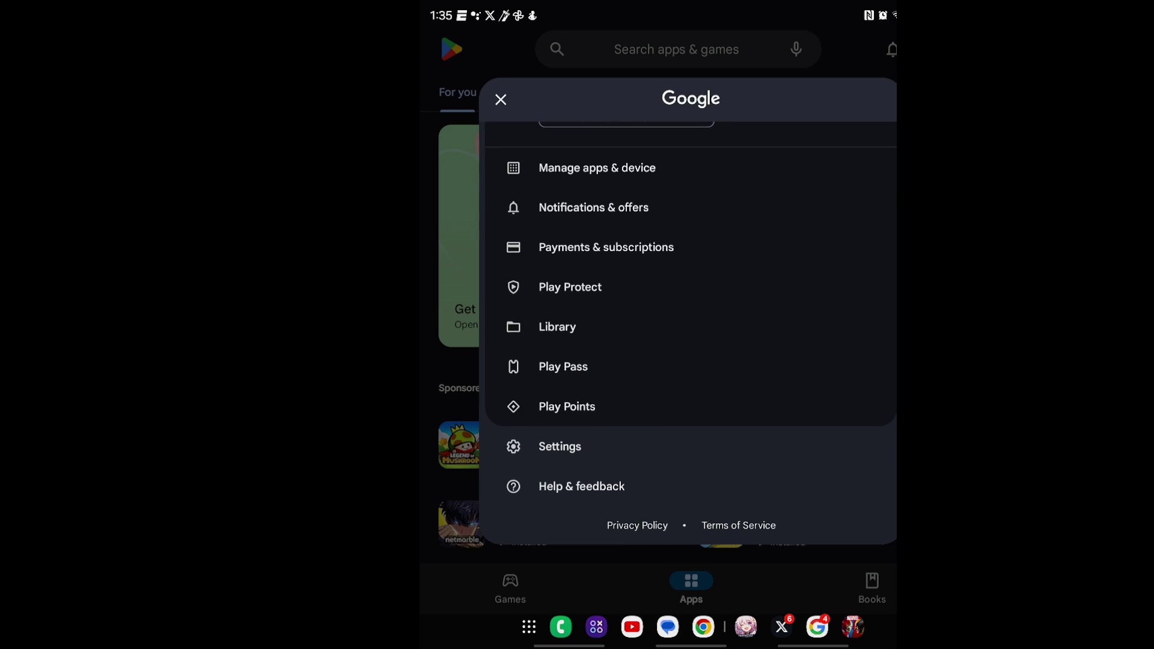
key("Escape")
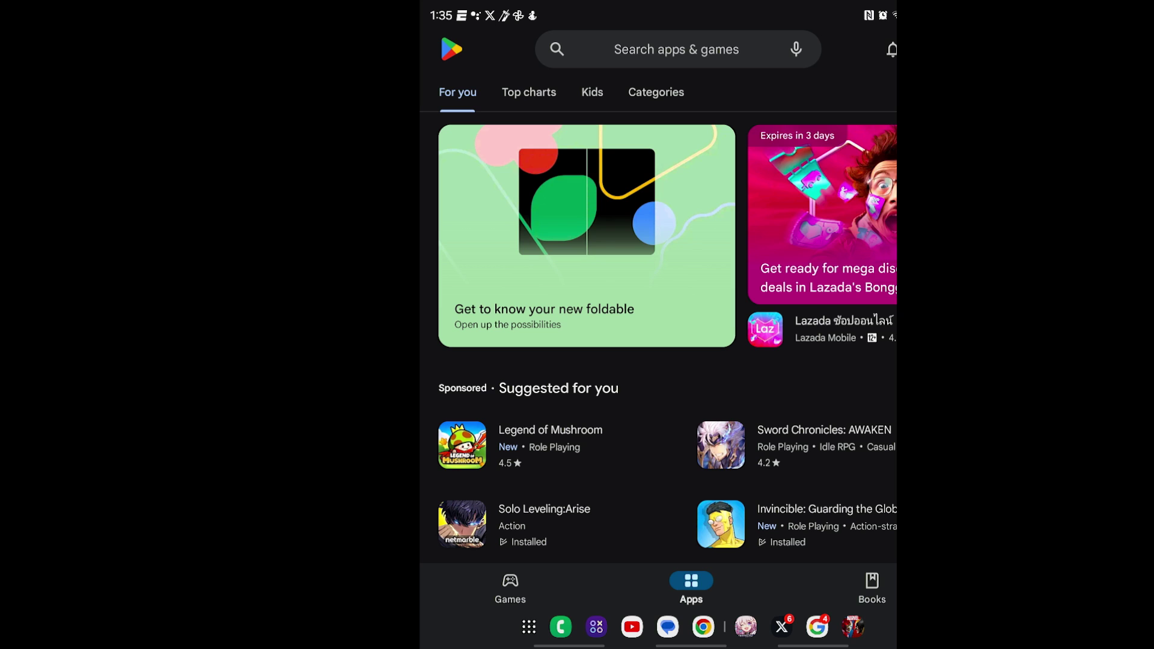
Step: View the installed Solo Leveling:Arise app page, return home, and reopen the account menu
left_click(530, 523)
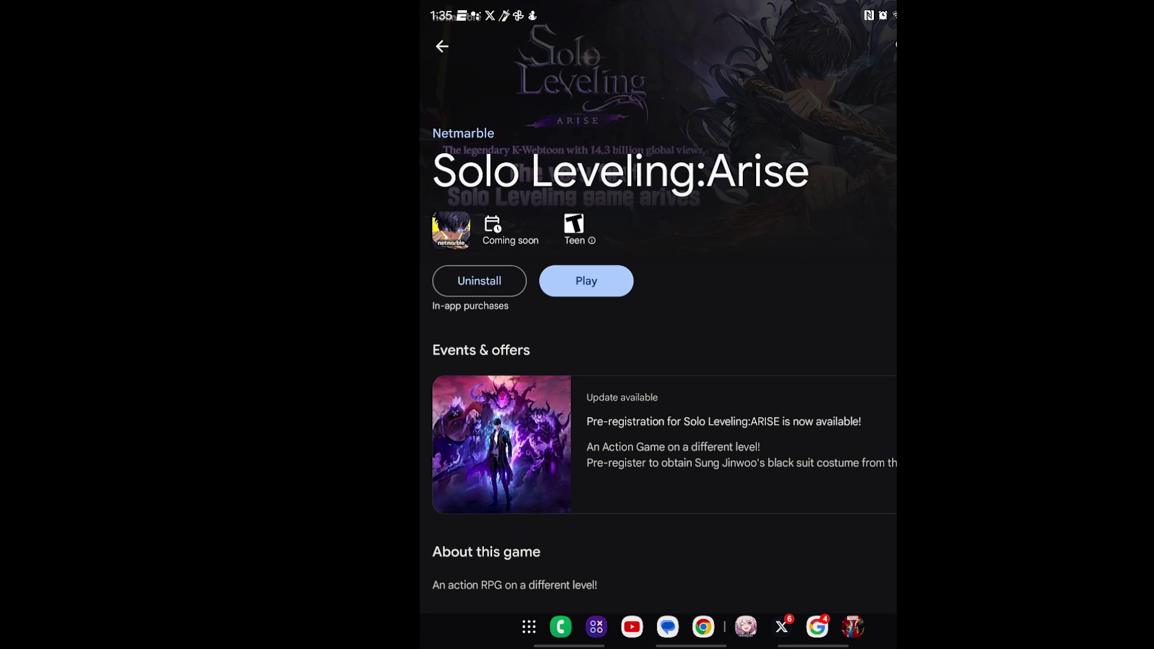
key("Escape")
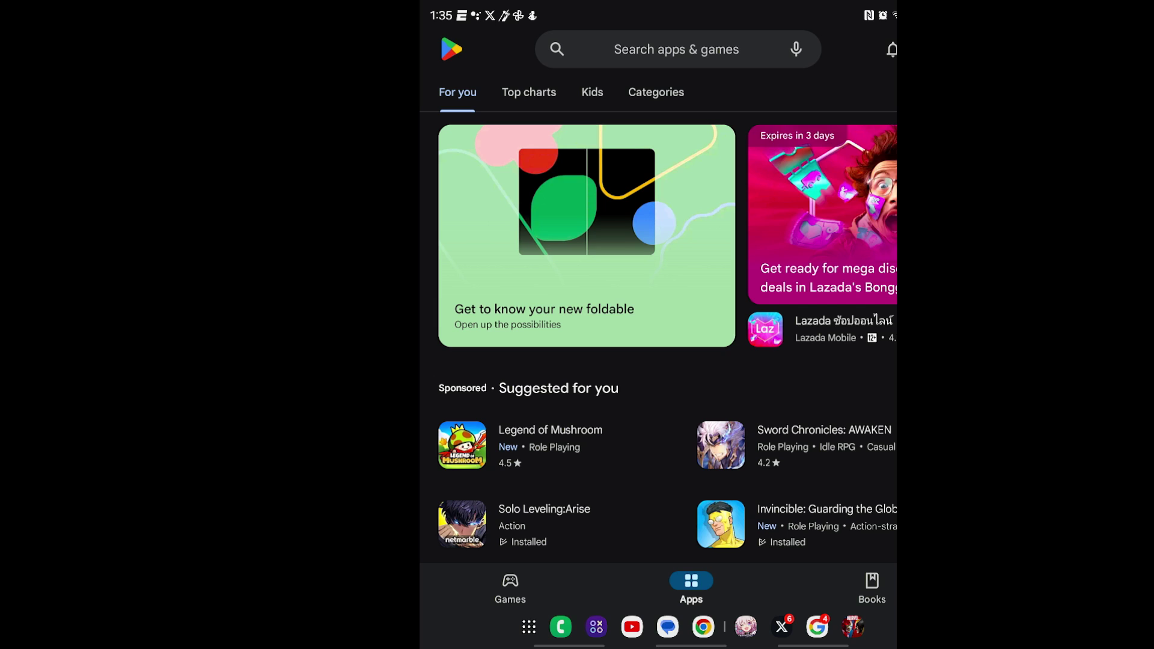
left_click(895, 49)
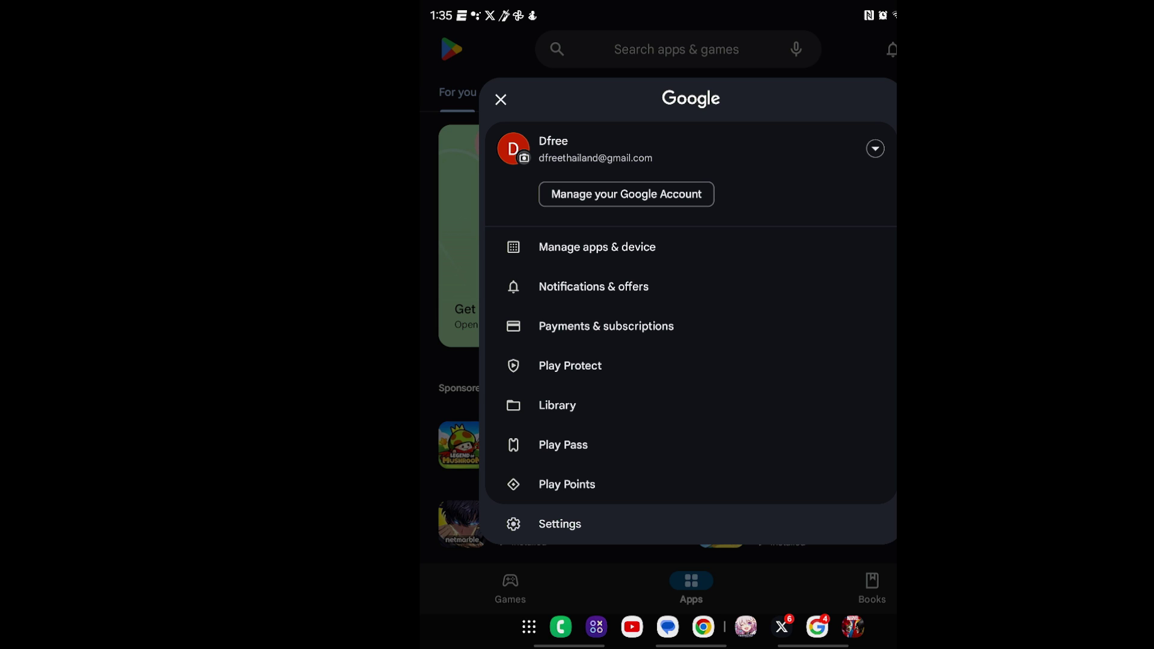
left_click(560, 523)
left_click(461, 104)
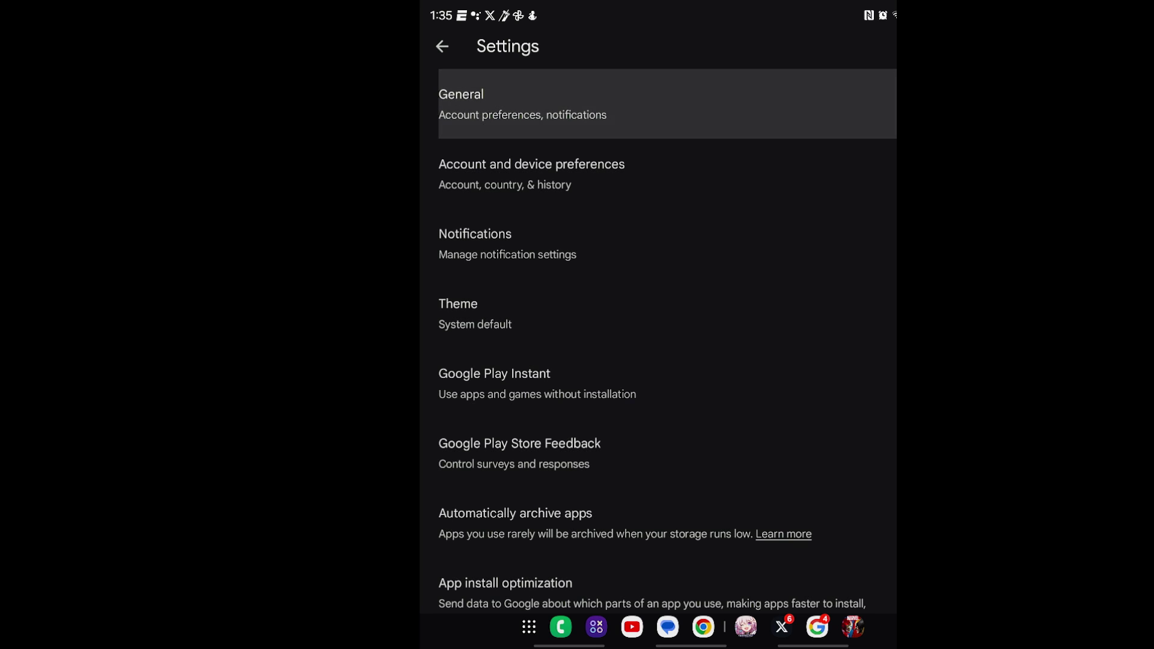
scroll(659, 325, "down", 2)
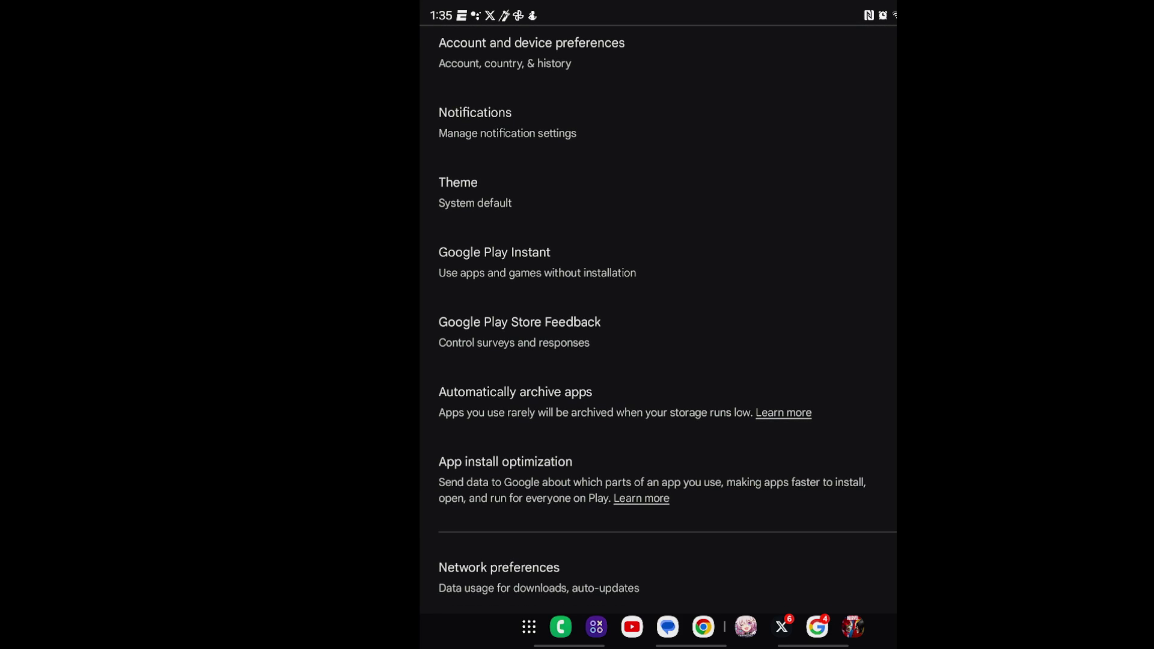
scroll(658, 324, "up", 3)
key("Escape")
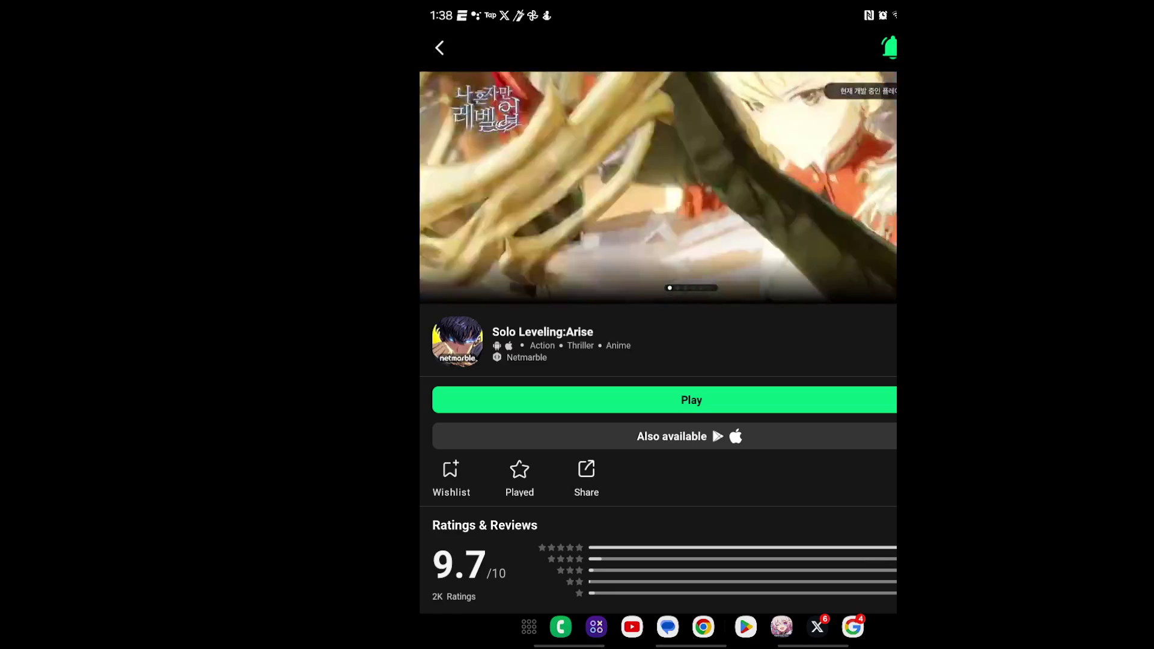
Step: Press Play on TapTap's Solo Leveling:Arise page, triggering the unsupported-region notice
scroll(662, 421, "down", 1)
left_click(691, 364)
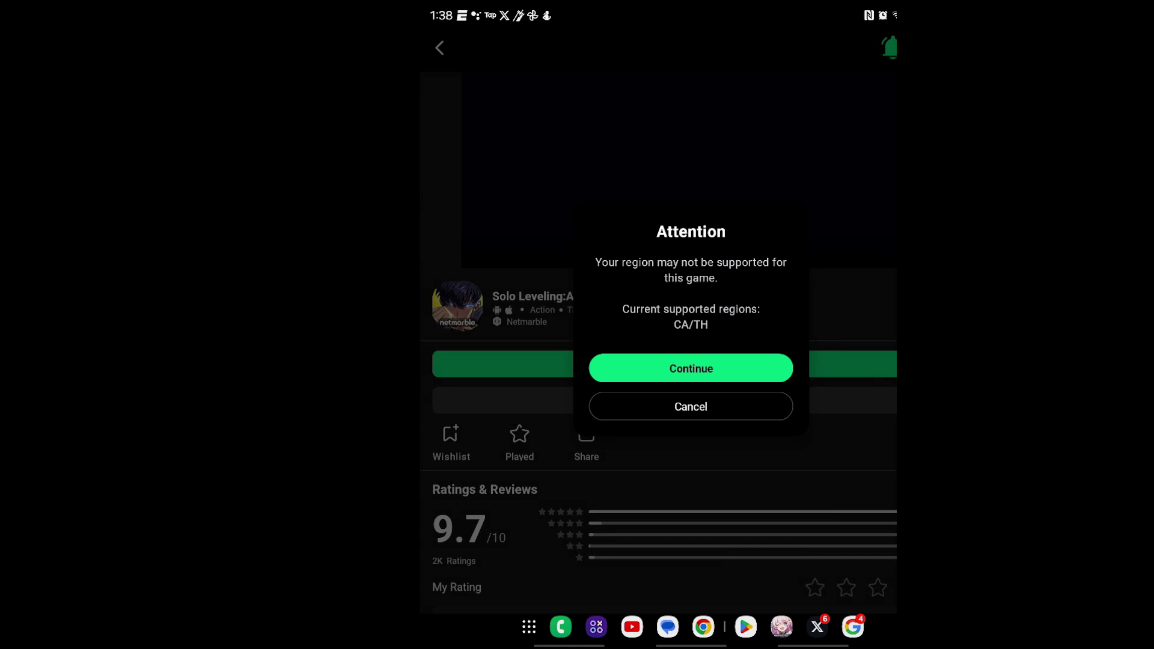
Step: Cancel the Attention notice about the unsupported region
left_click(690, 407)
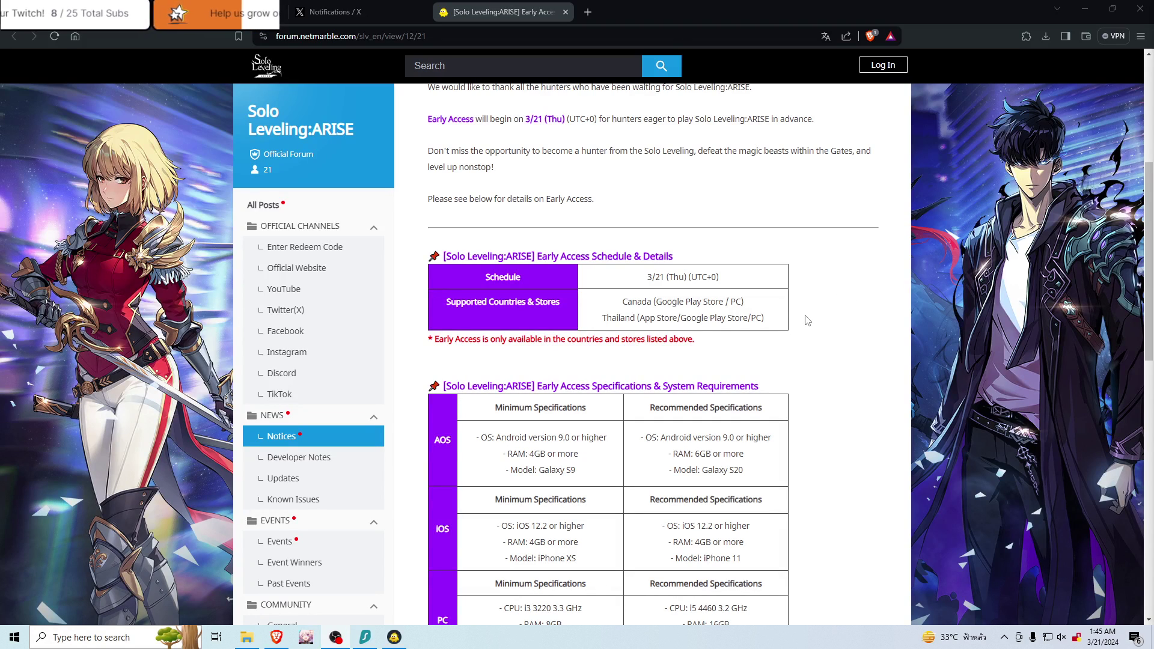
Step: Highlight the Thailand row of the Supported Countries & Stores table, then scroll to the download links
left_click_drag(783, 318, 586, 320)
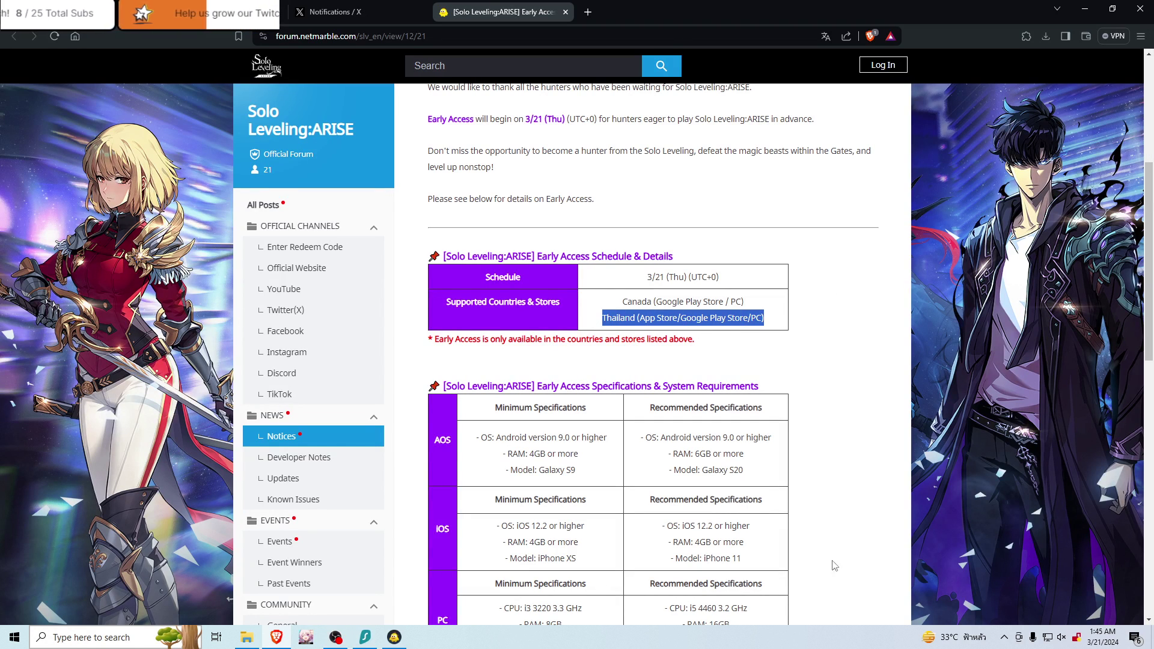
left_click(669, 323)
left_click_drag(678, 319, 608, 320)
left_click(565, 301)
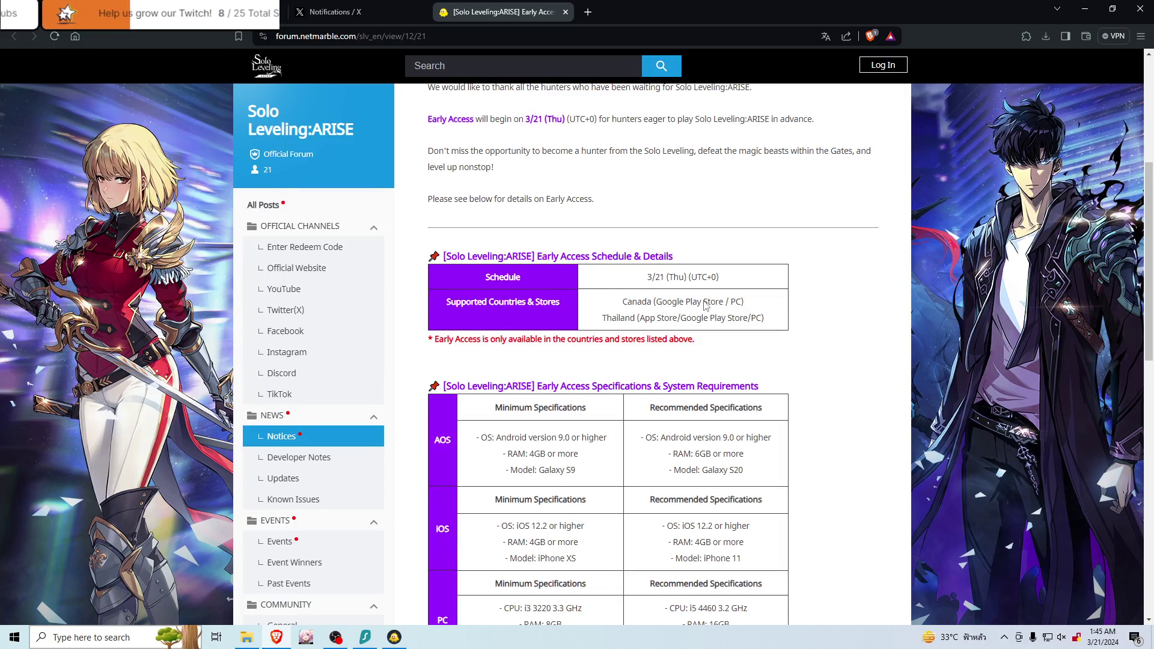
scroll(559, 301, "down", 8)
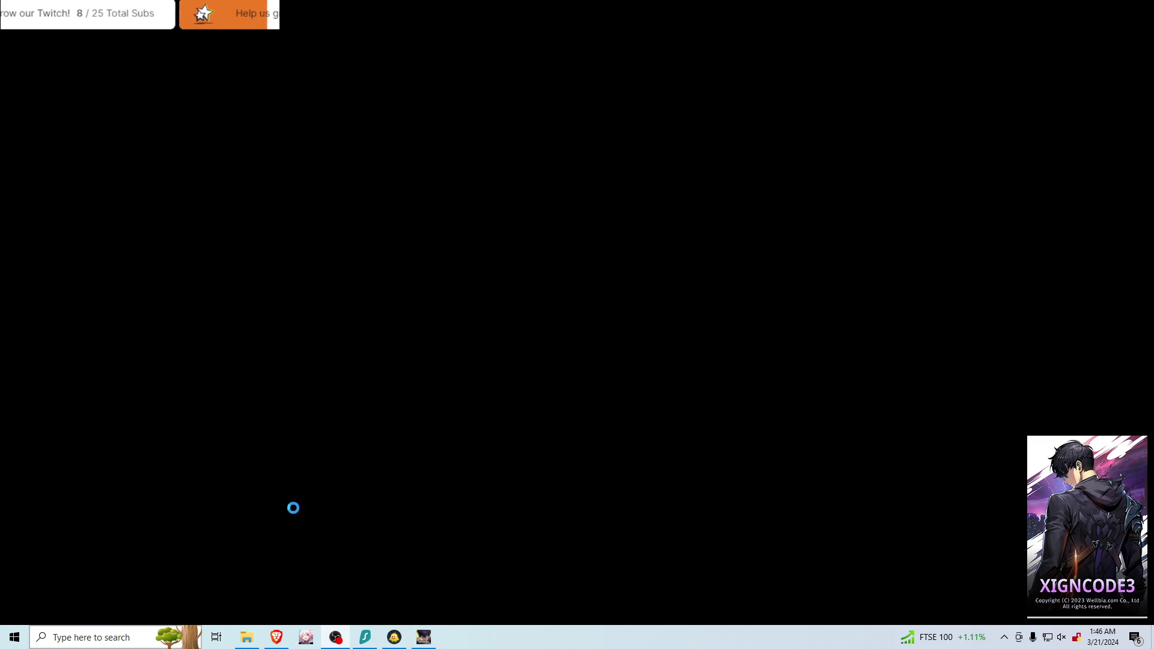
Step: Bring the forum notice forward and highlight each Notes line on progress, schedule and pre-registration rewards
left_click(277, 639)
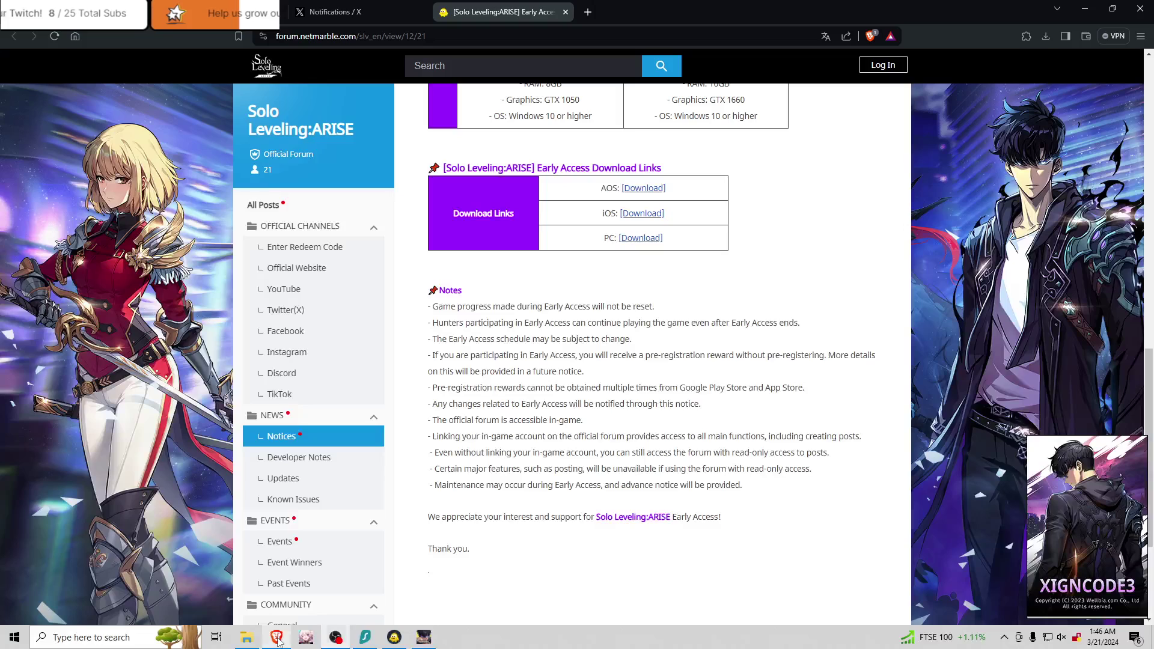
triple_click(535, 308)
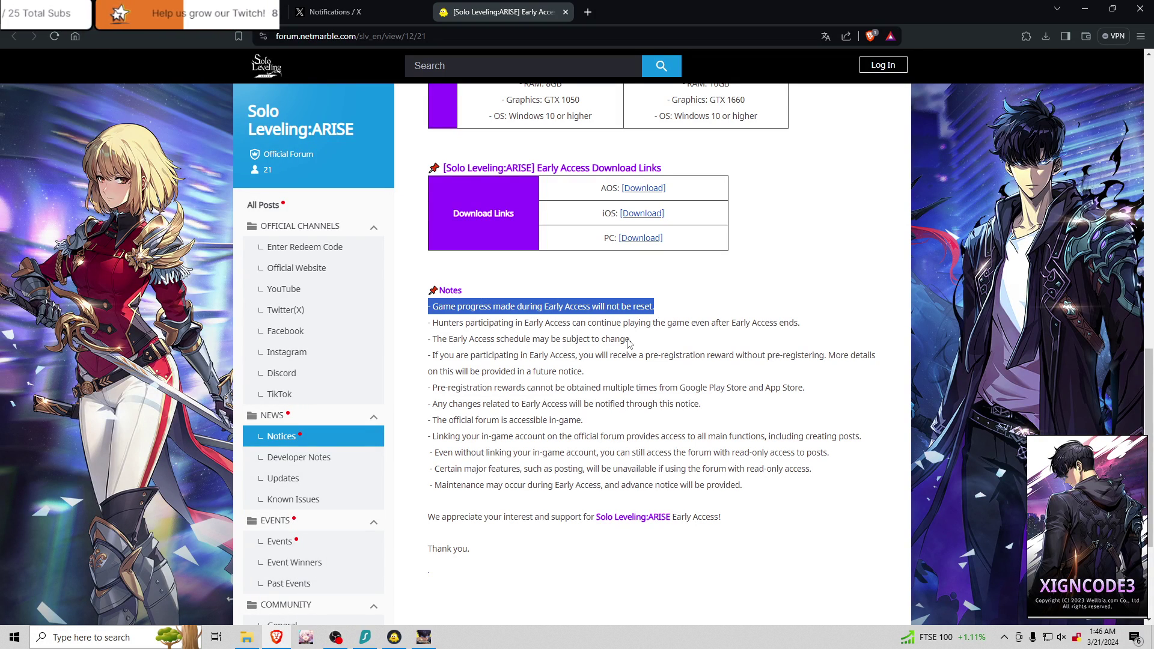
left_click(561, 326)
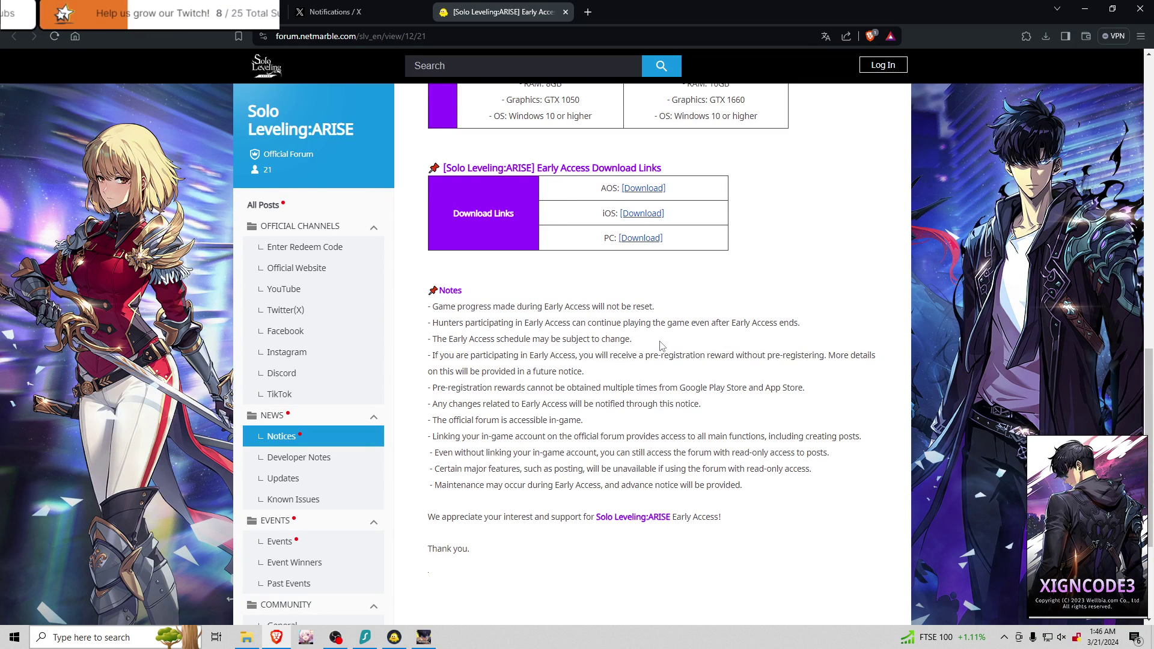
triple_click(660, 323)
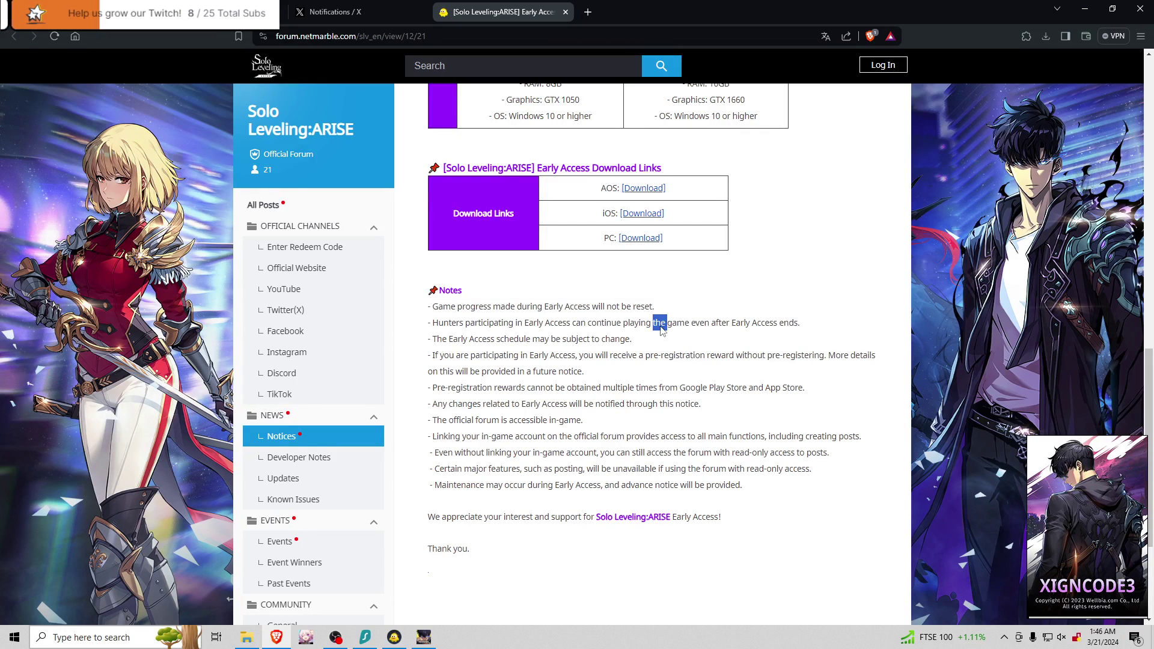
left_click(536, 340)
triple_click(536, 340)
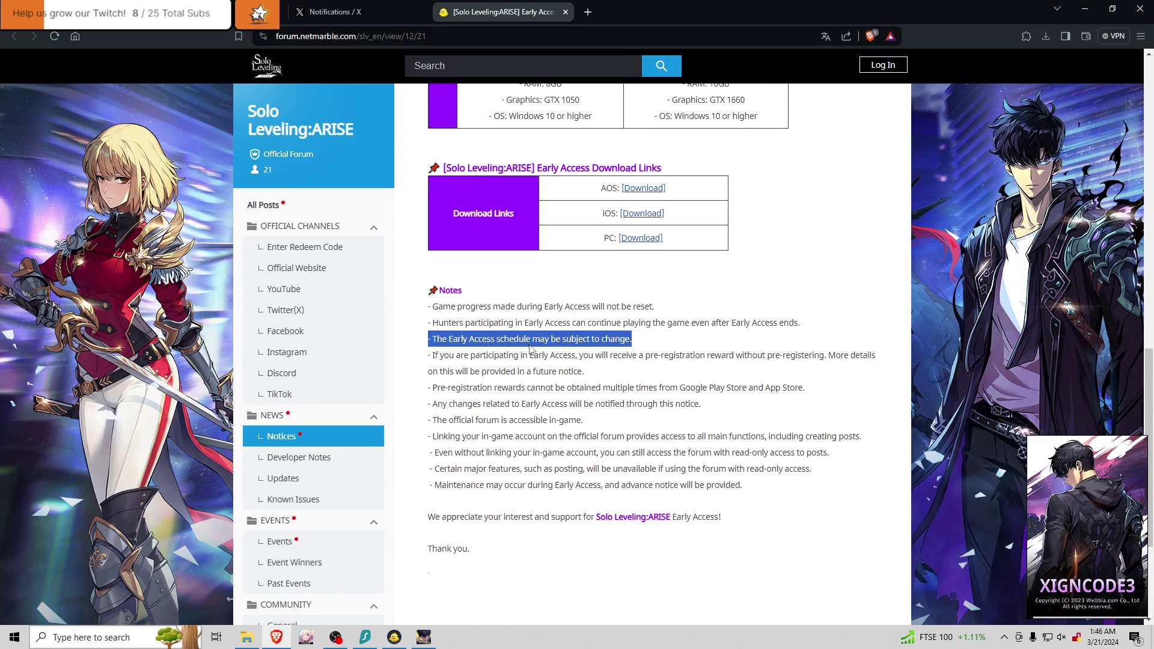
triple_click(520, 363)
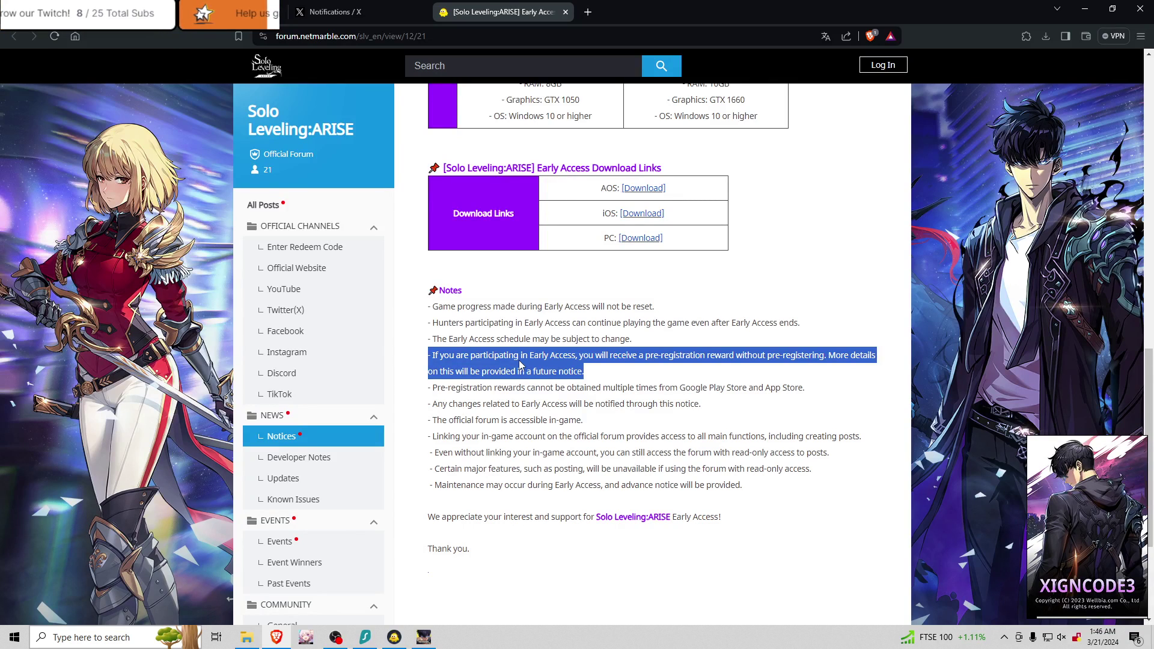
triple_click(479, 388)
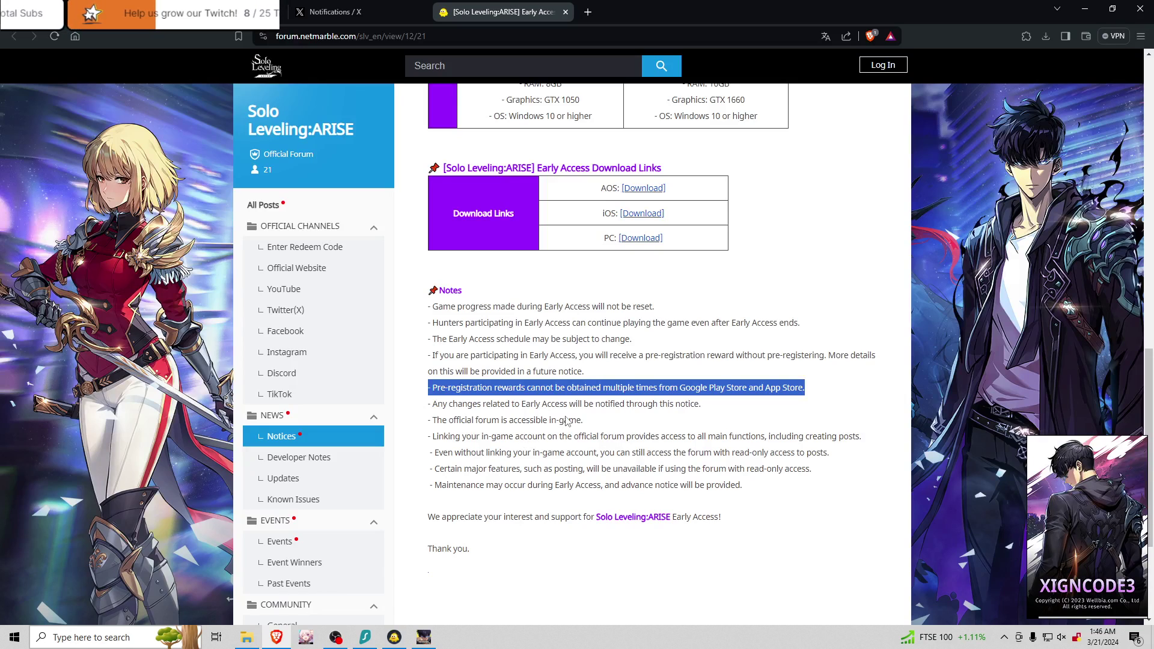
Step: Scroll through the Early Access post to review the system requirements table
scroll(563, 424, "up", 2)
scroll(562, 424, "up", 8)
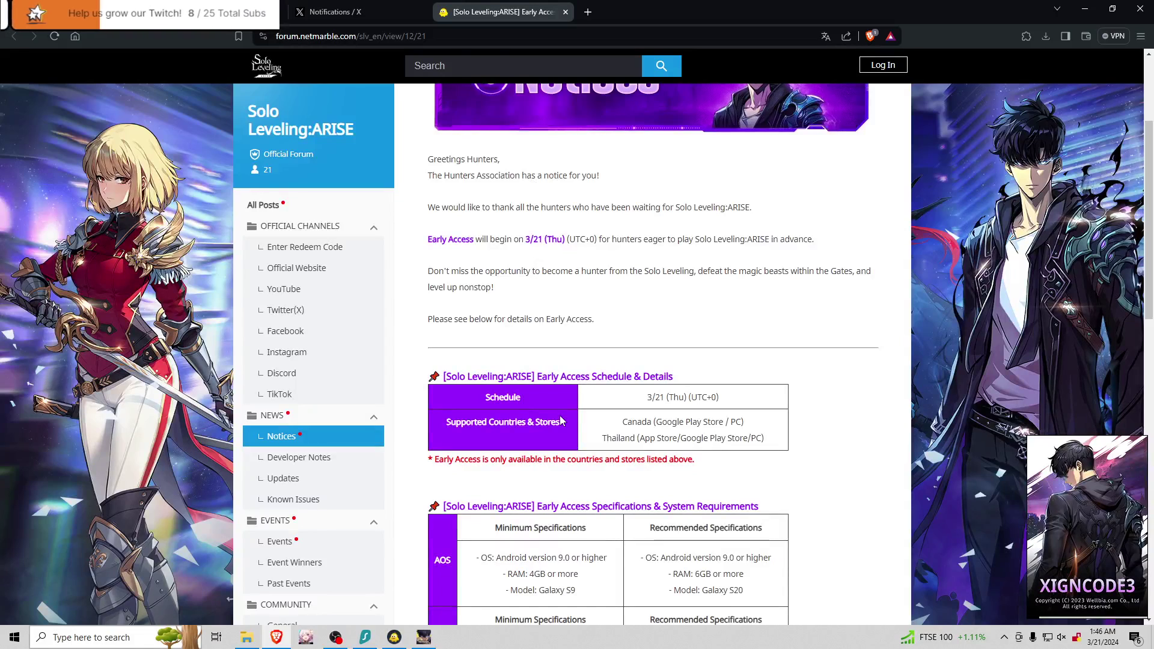
scroll(562, 421, "up", 3)
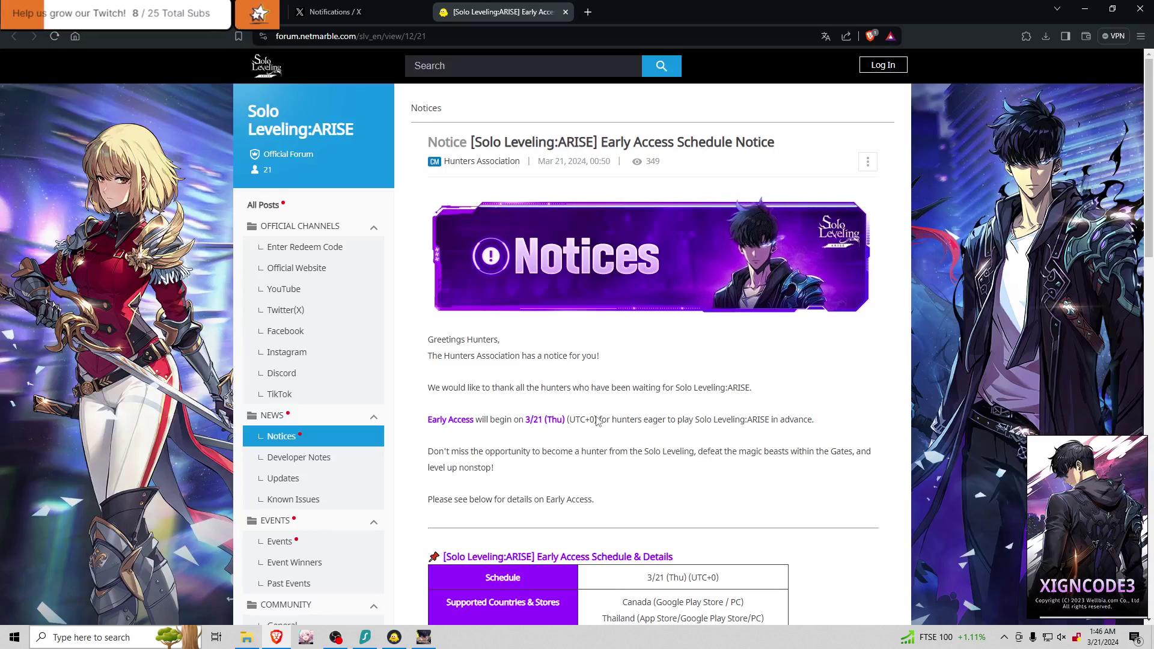
scroll(597, 421, "down", 8)
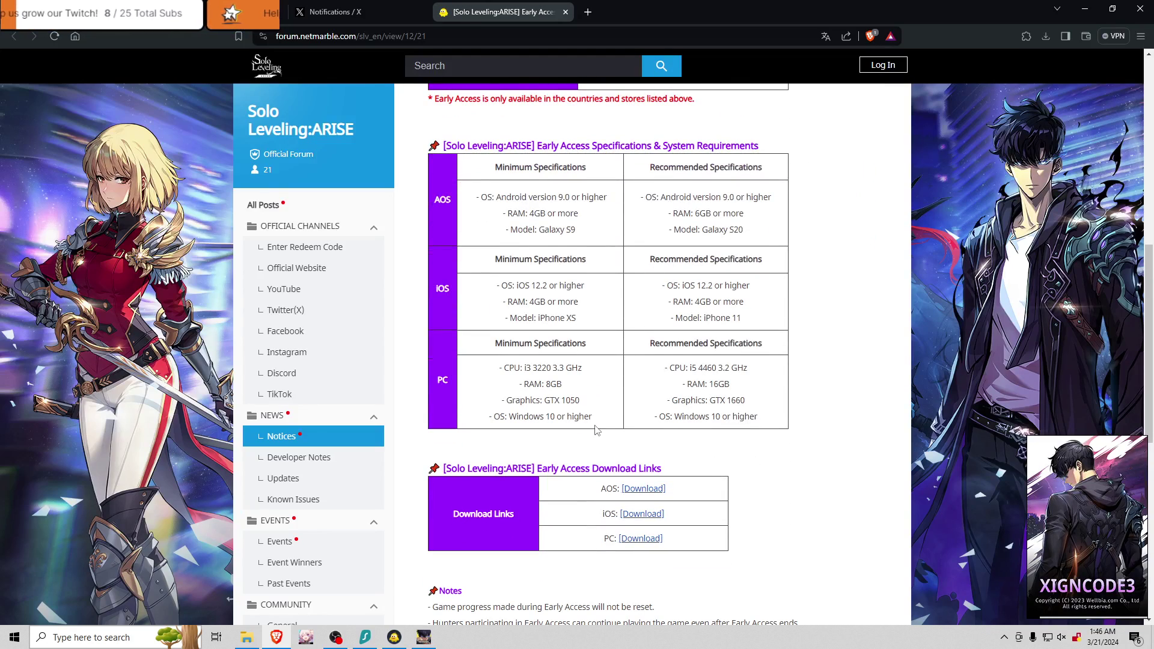
scroll(597, 430, "up", 6)
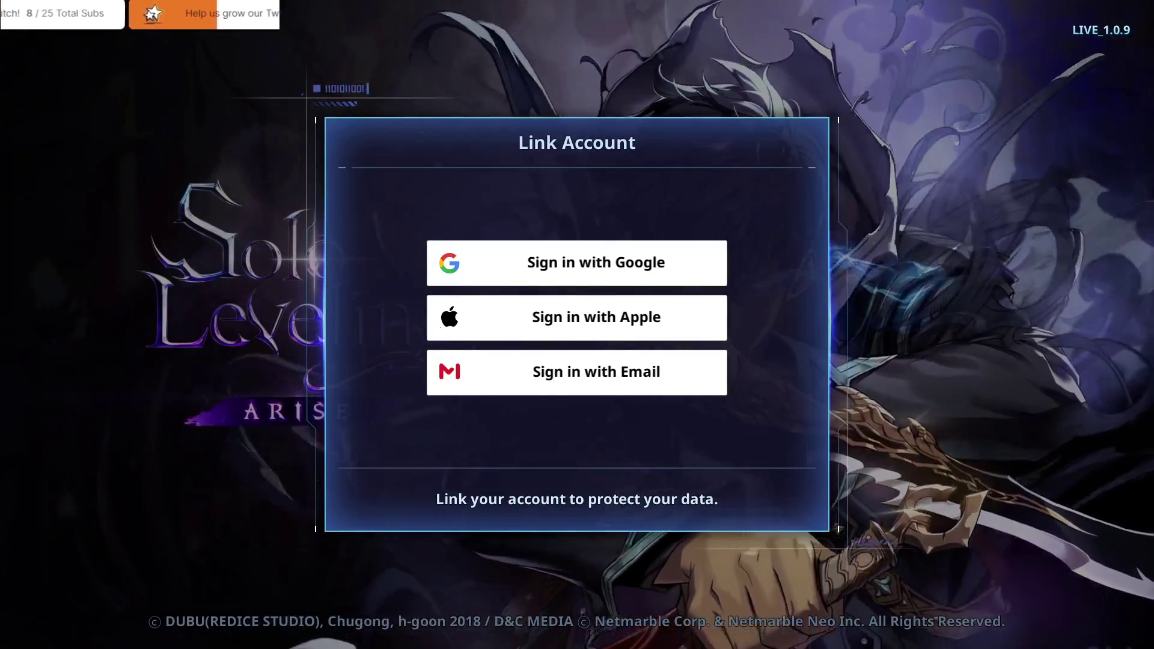
Step: Skip the Link Account prompt and tap past the 'Tap the screen' intro
key("Escape")
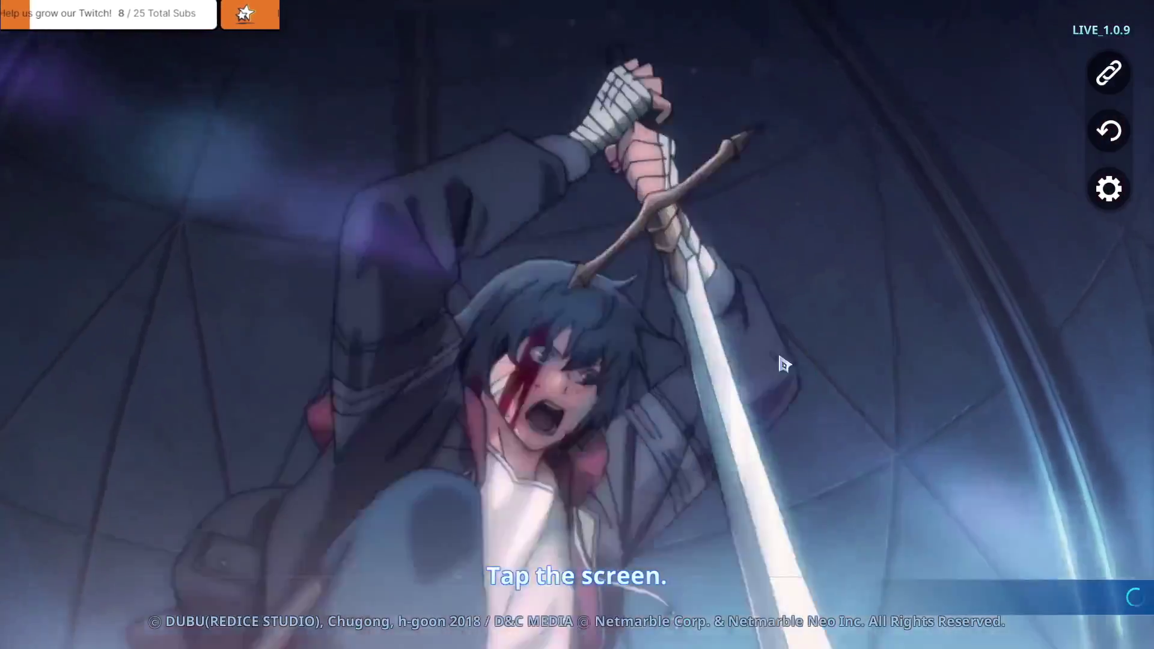
left_click(777, 348)
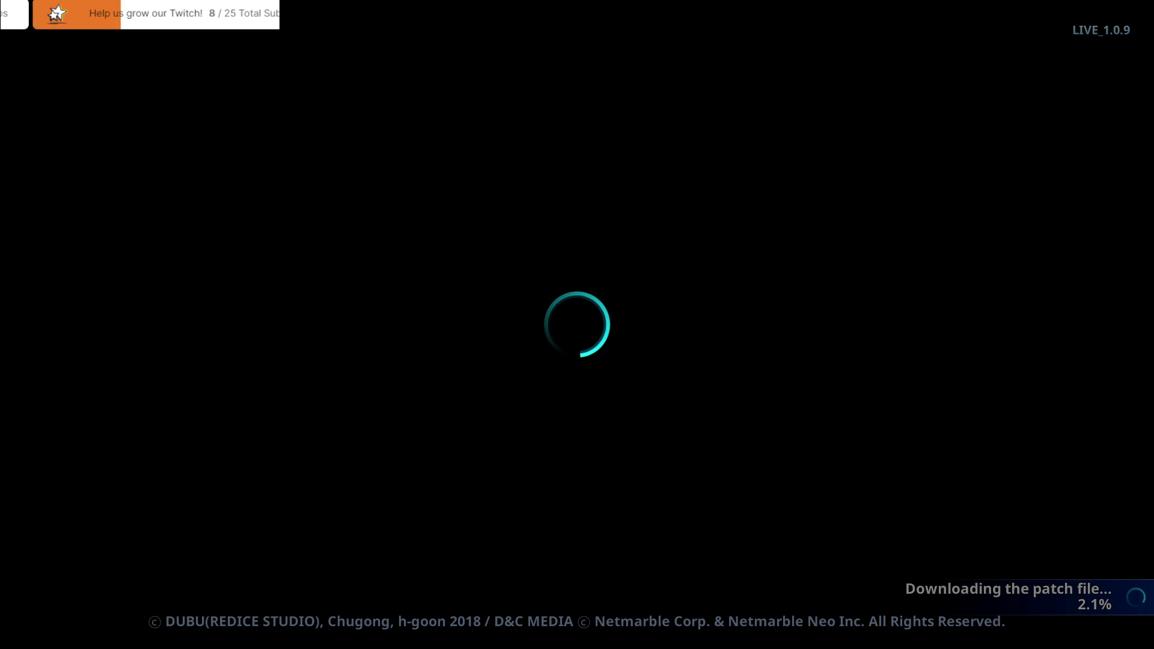
Step: Raise the system volume while the patch keeps downloading
key("XF86AudioRaiseVolume")
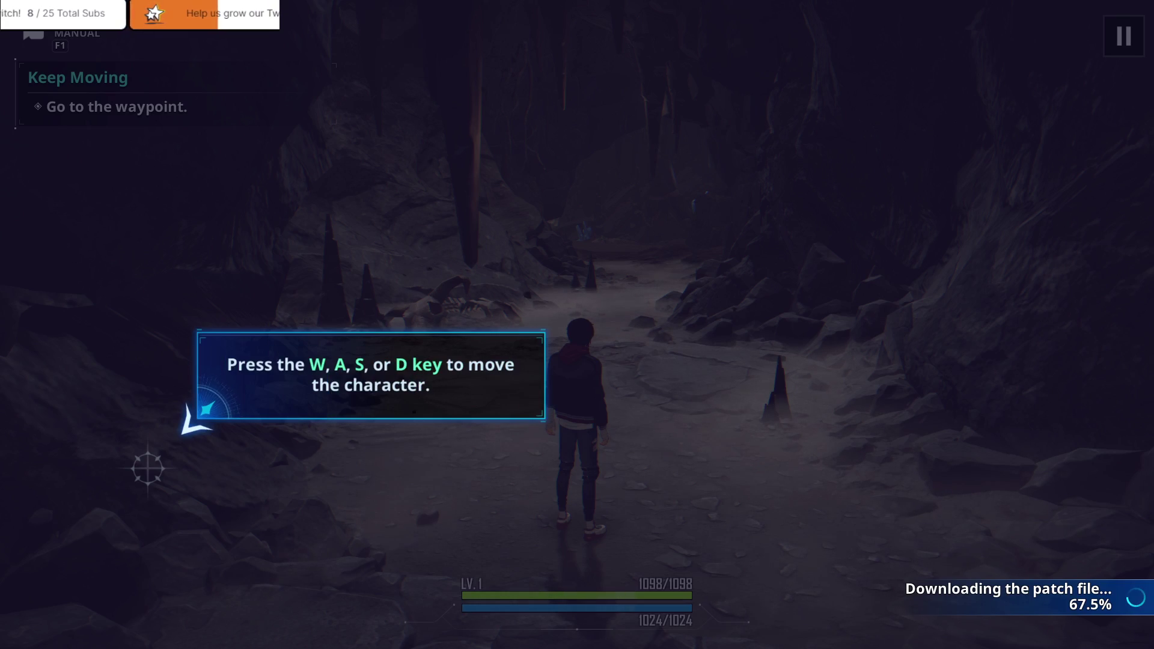
Step: Run the character up the cave, weaving left and right, until the waypoint is 37.3m away
key("w")
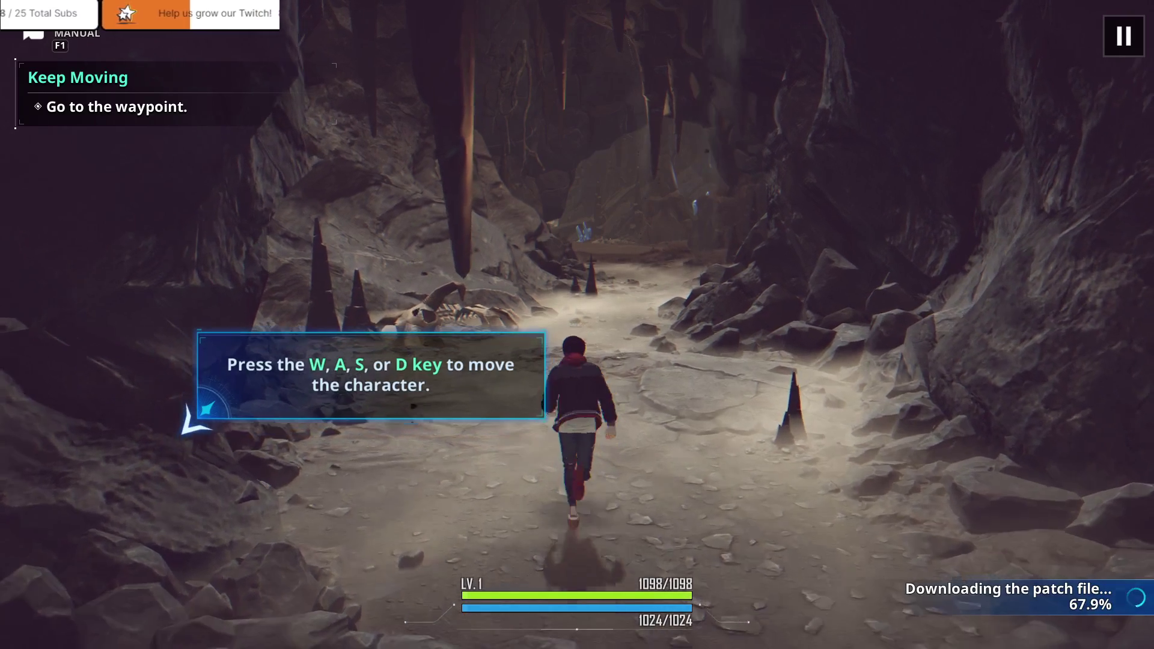
key("a")
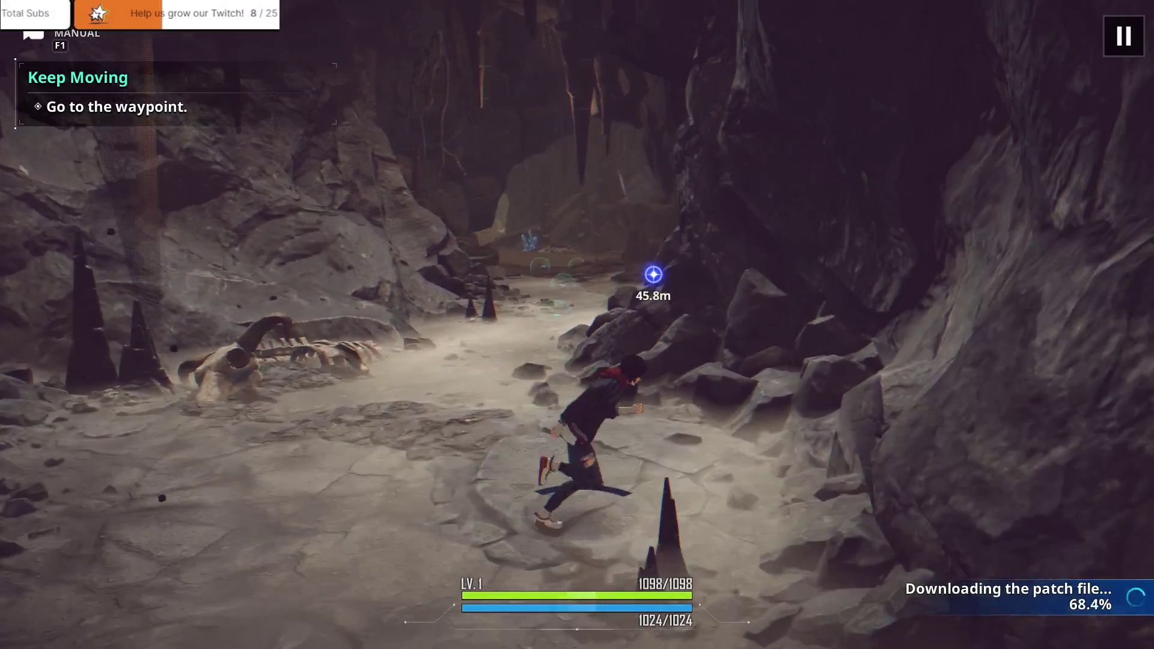
key("w")
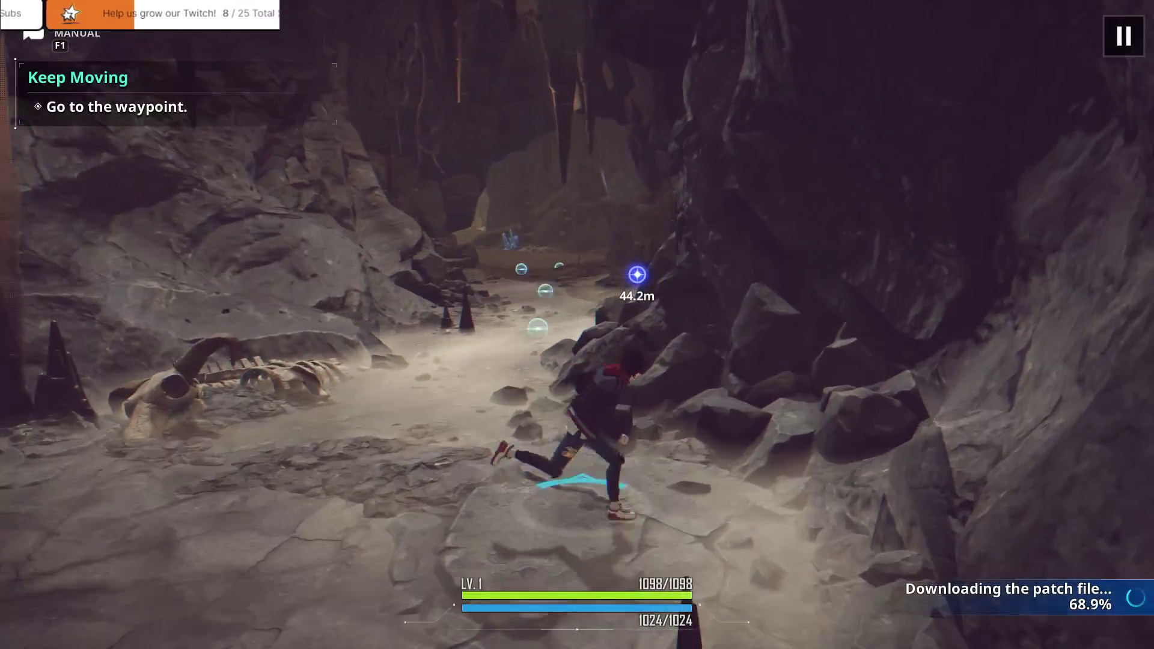
key("a")
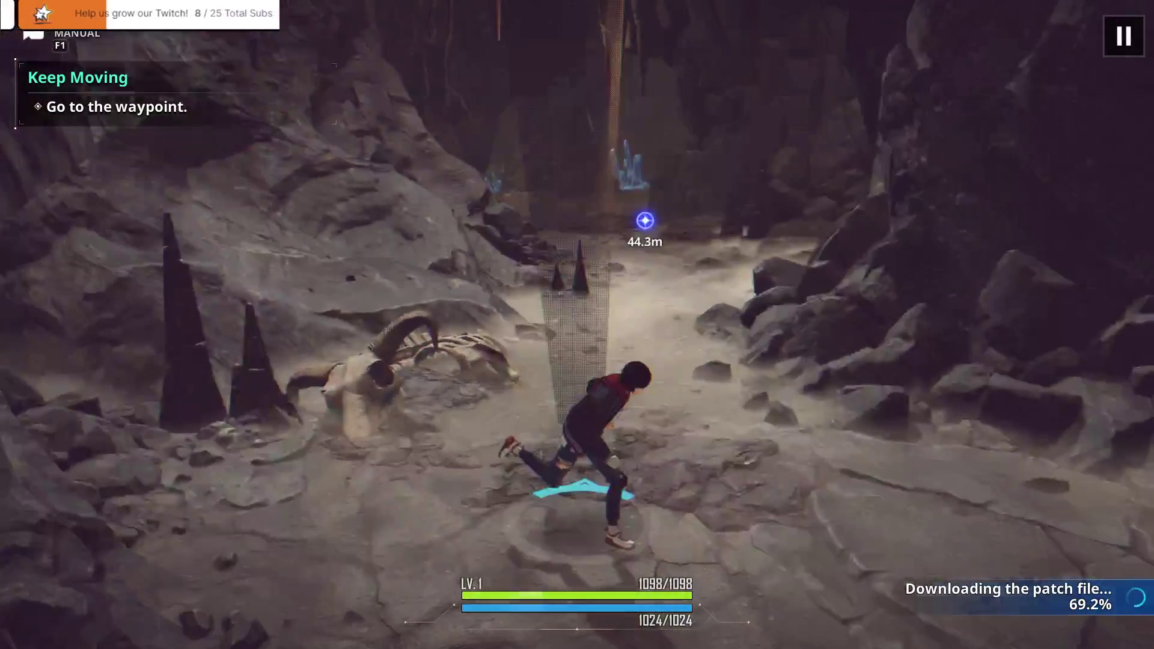
key("w")
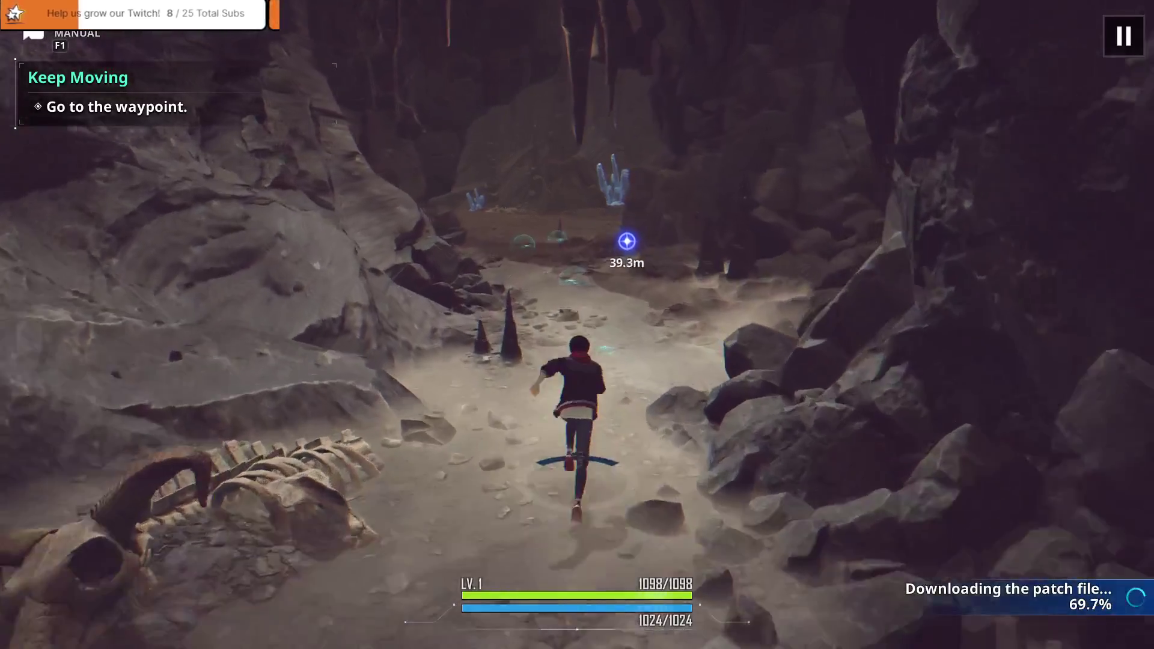
key("d")
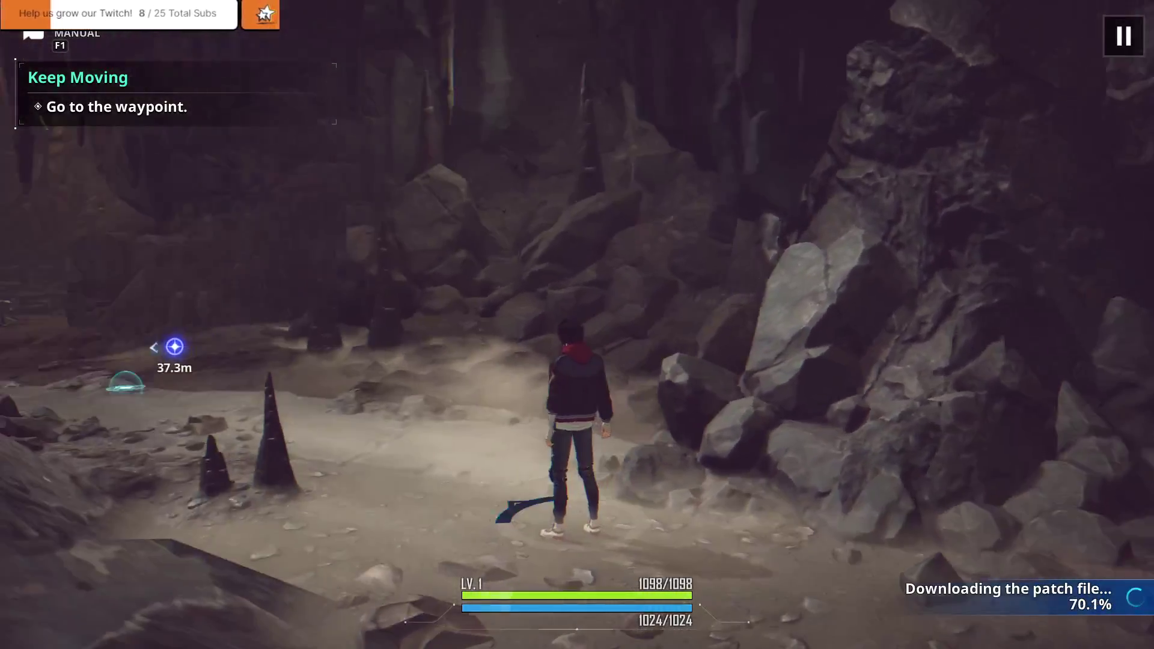
key("a")
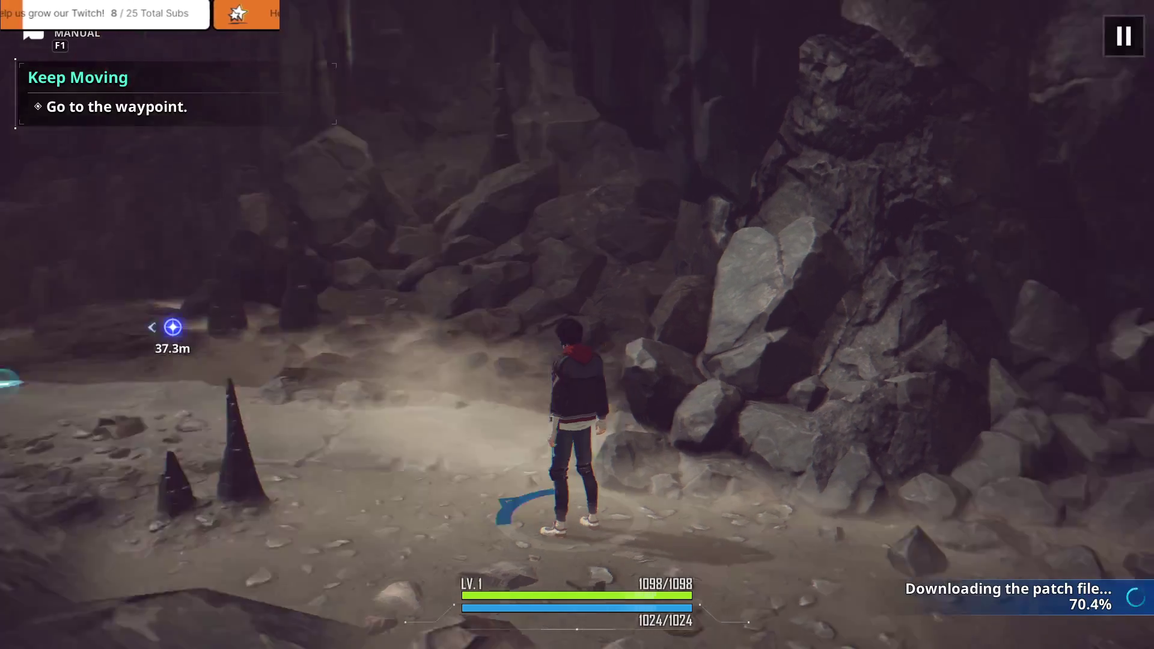